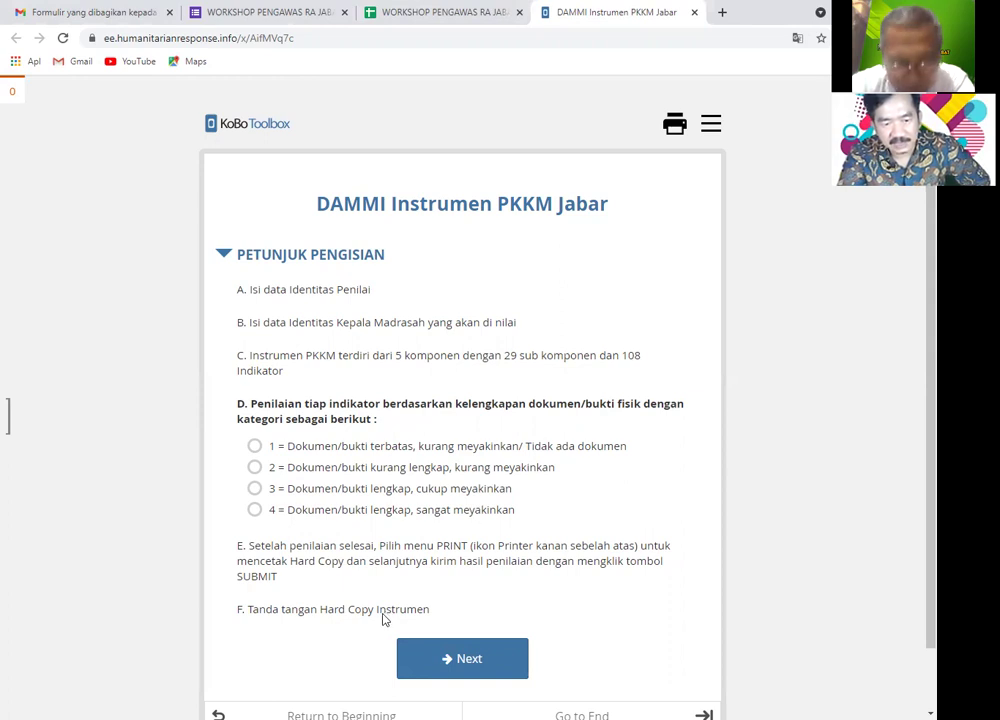
- Enter the assessor's full name and NIP on the Identitas Penilai page
click(449, 661)
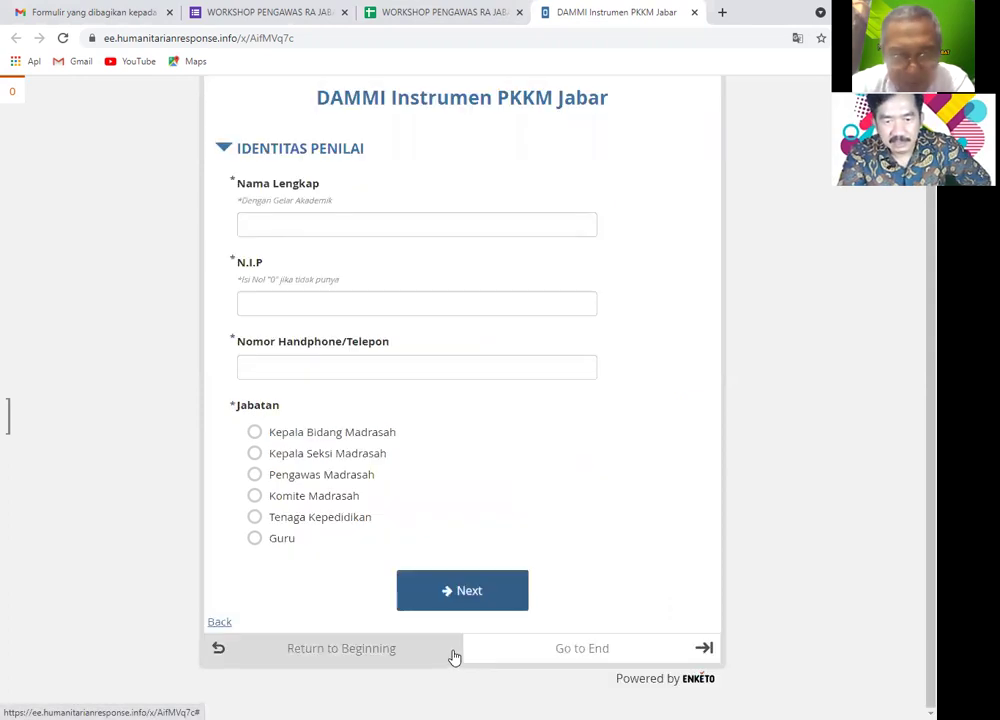
click(299, 226)
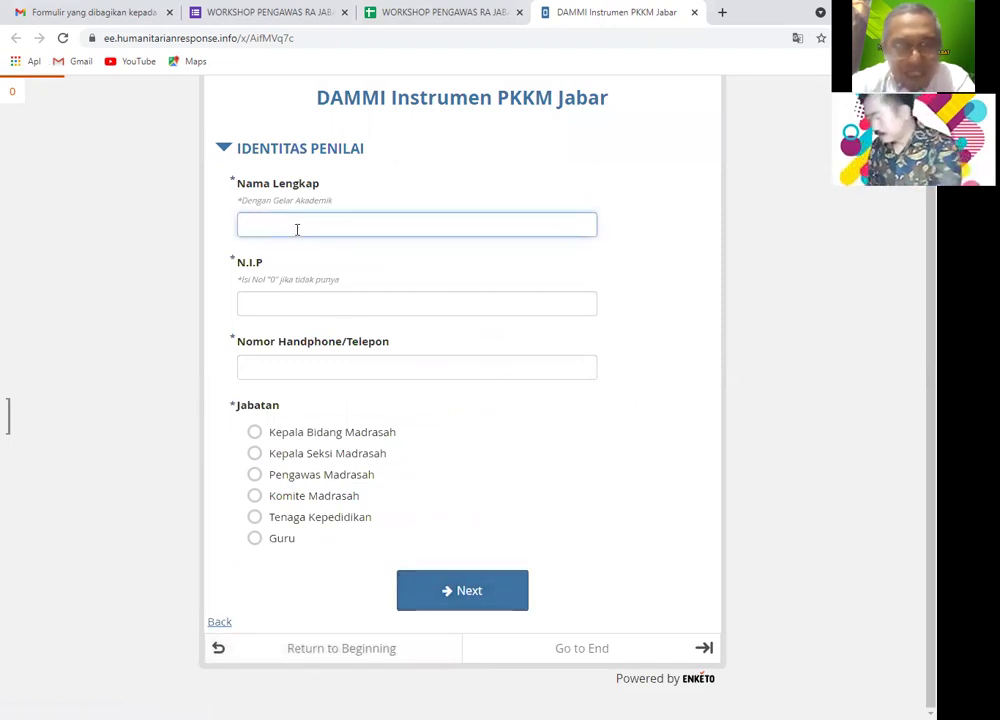
text(LUKMAN)
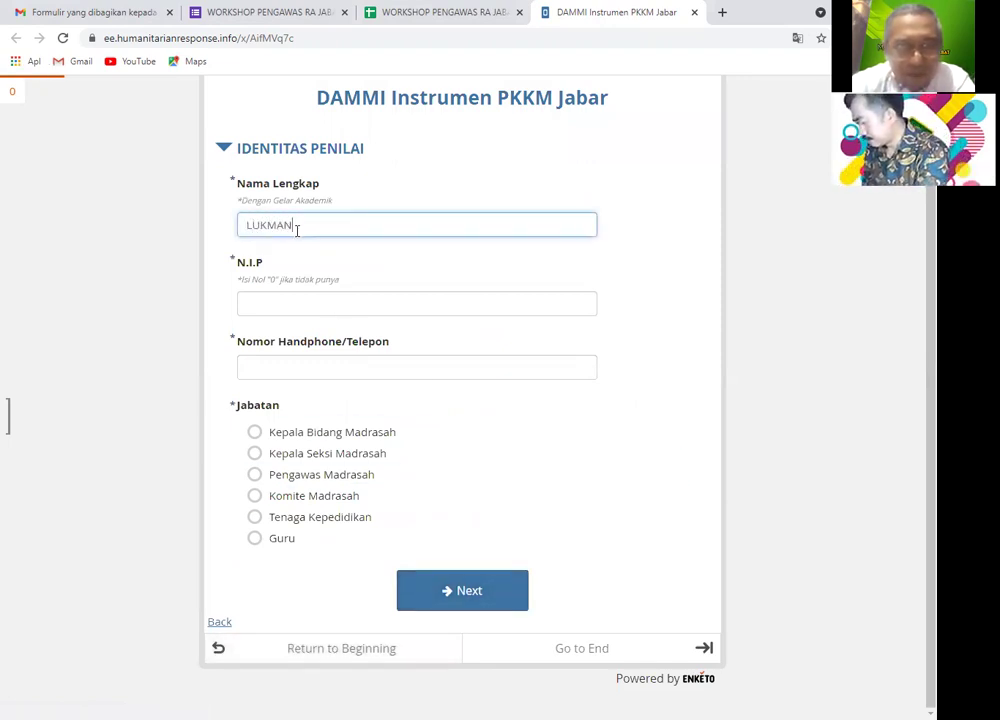
click(309, 300)
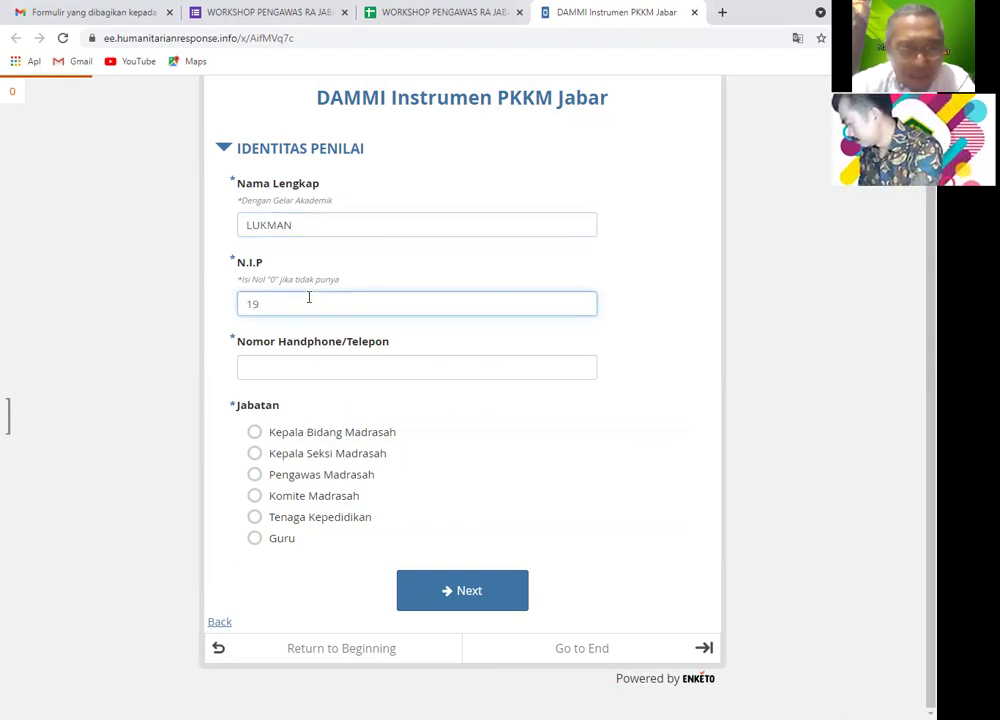
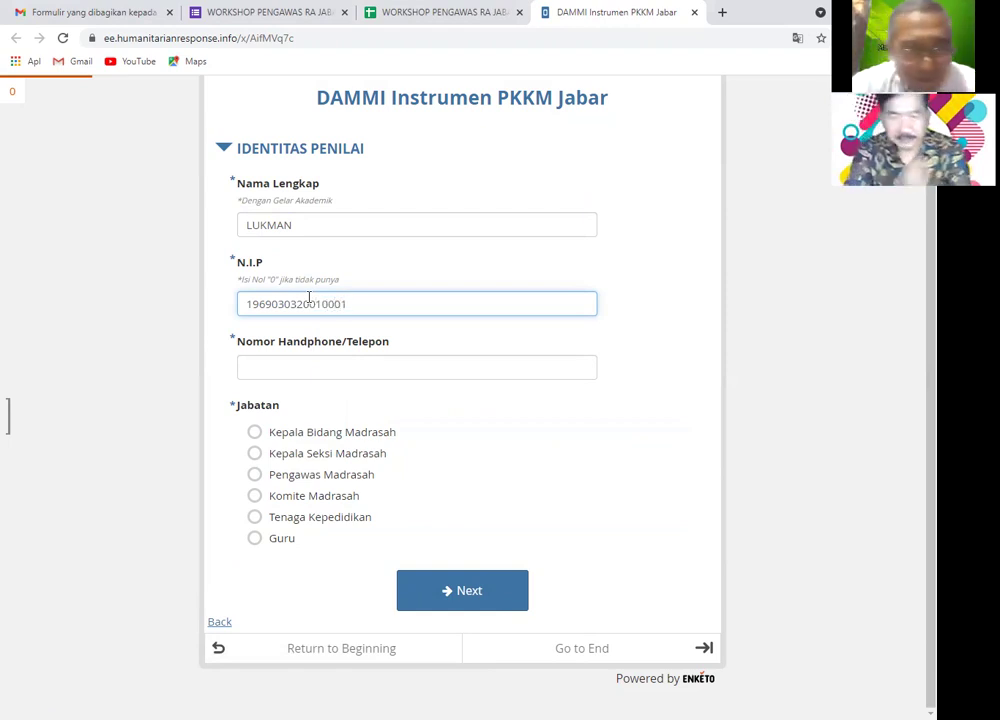
- Add the assessor's phone number, set the position to Pengawas Madrasah, and continue
click(318, 362)
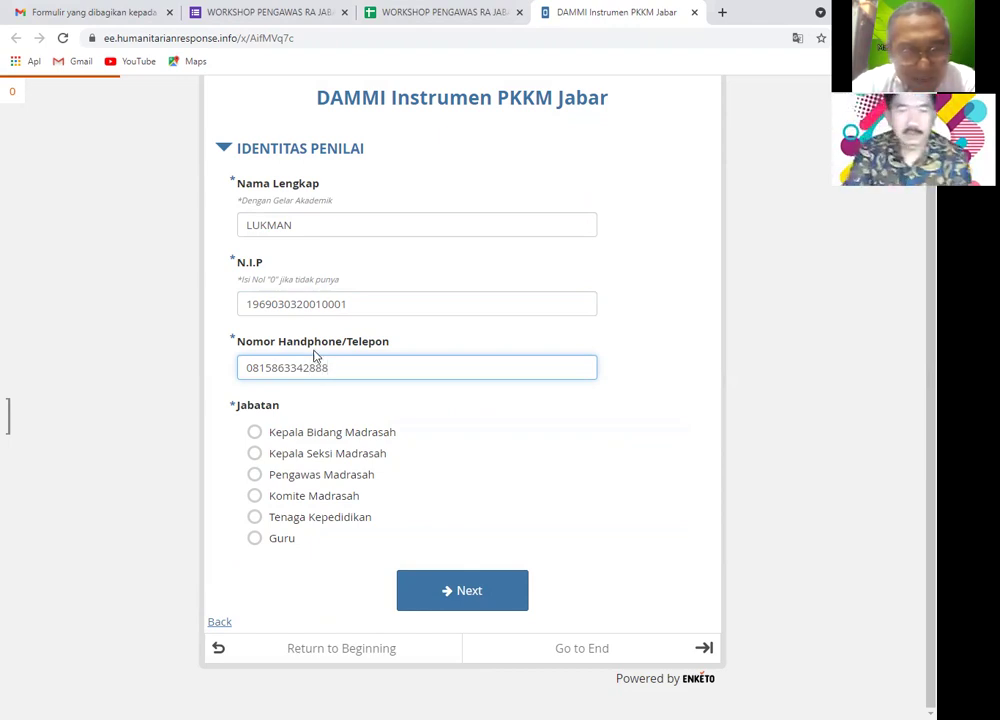
click(265, 483)
click(469, 592)
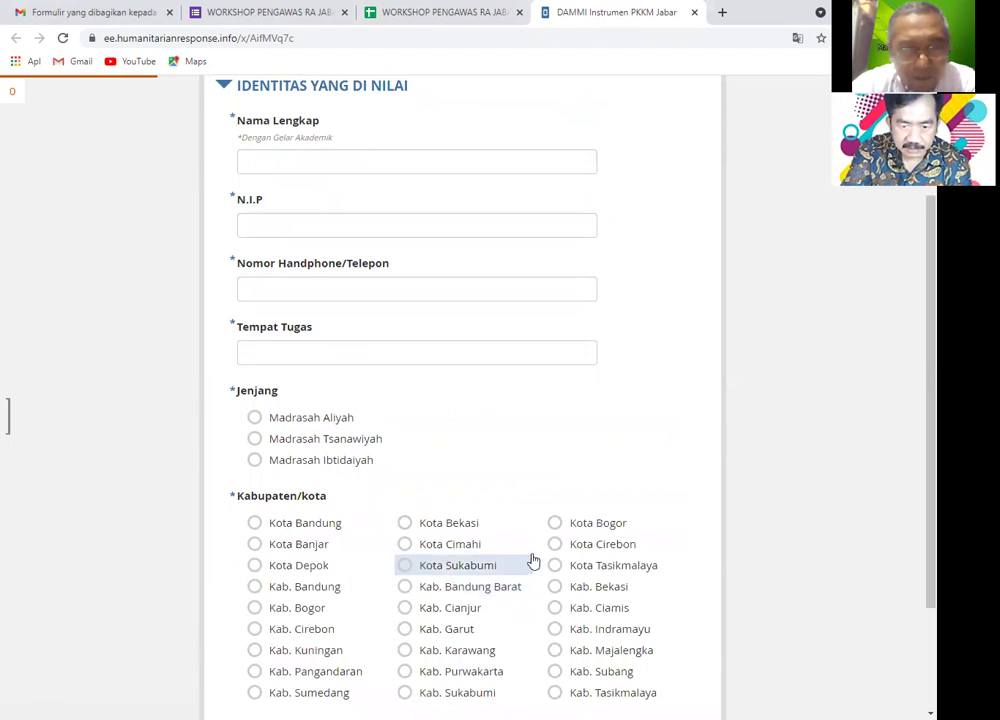
- Enter the assessee's full name and phone number, and set Tempat Tugas to MAN 1 KOTA SUBANG
scroll(345, 170, up, 2)
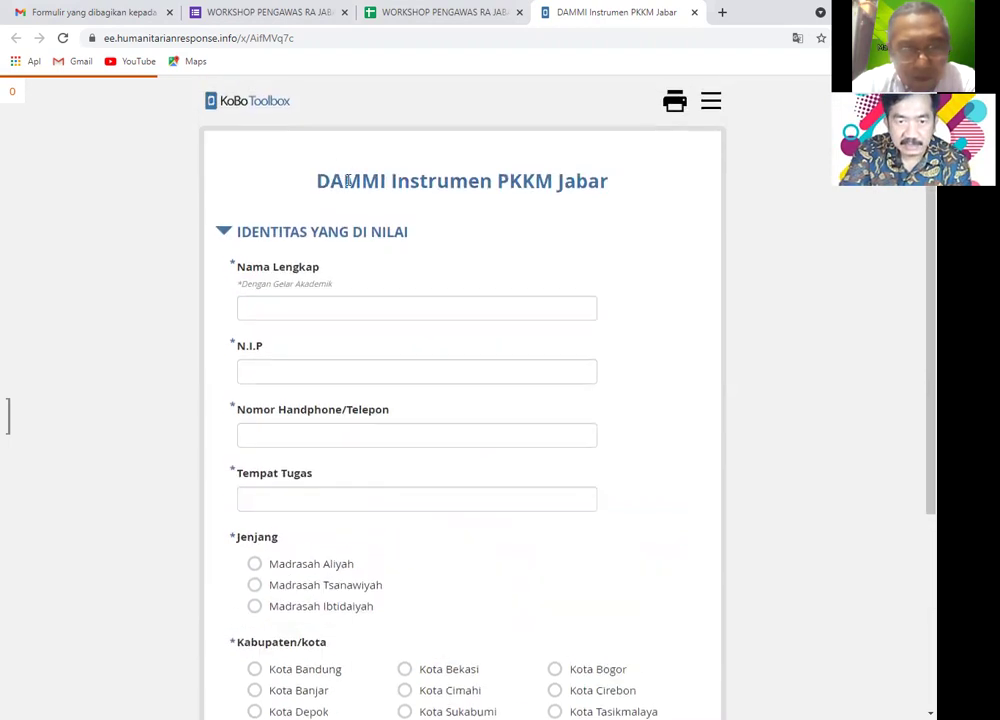
click(342, 308)
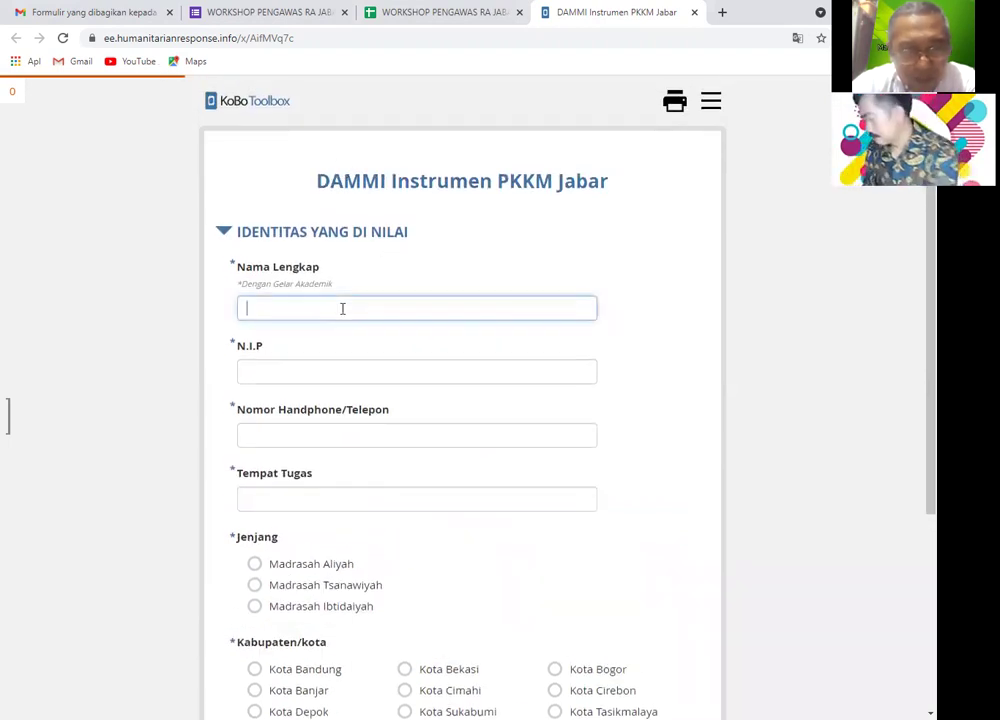
text(YEPI)
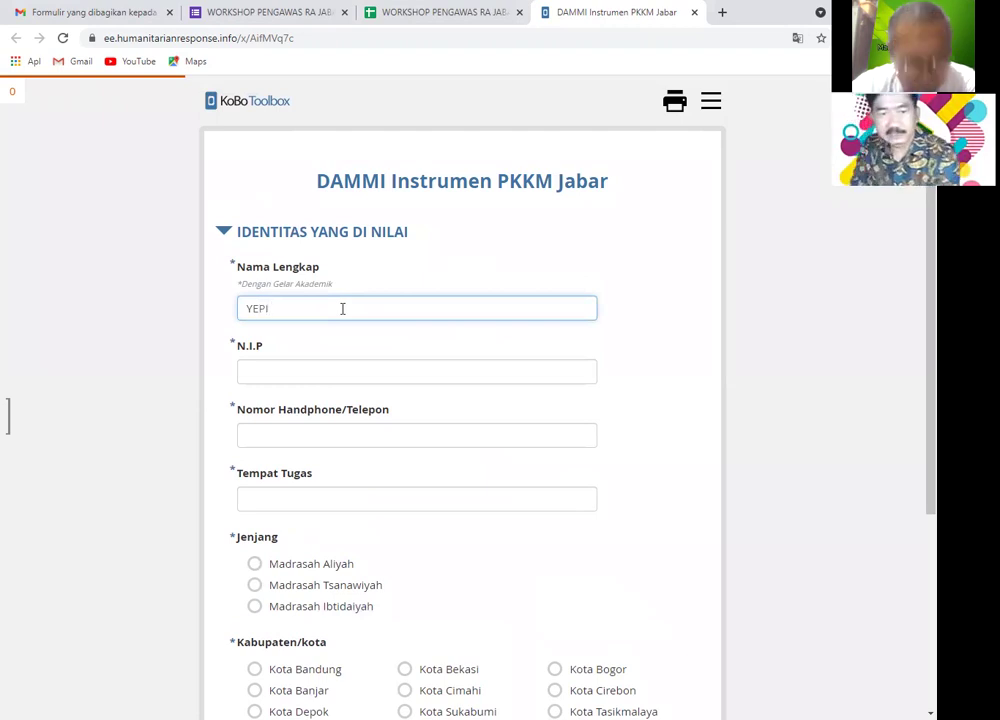
click(355, 441)
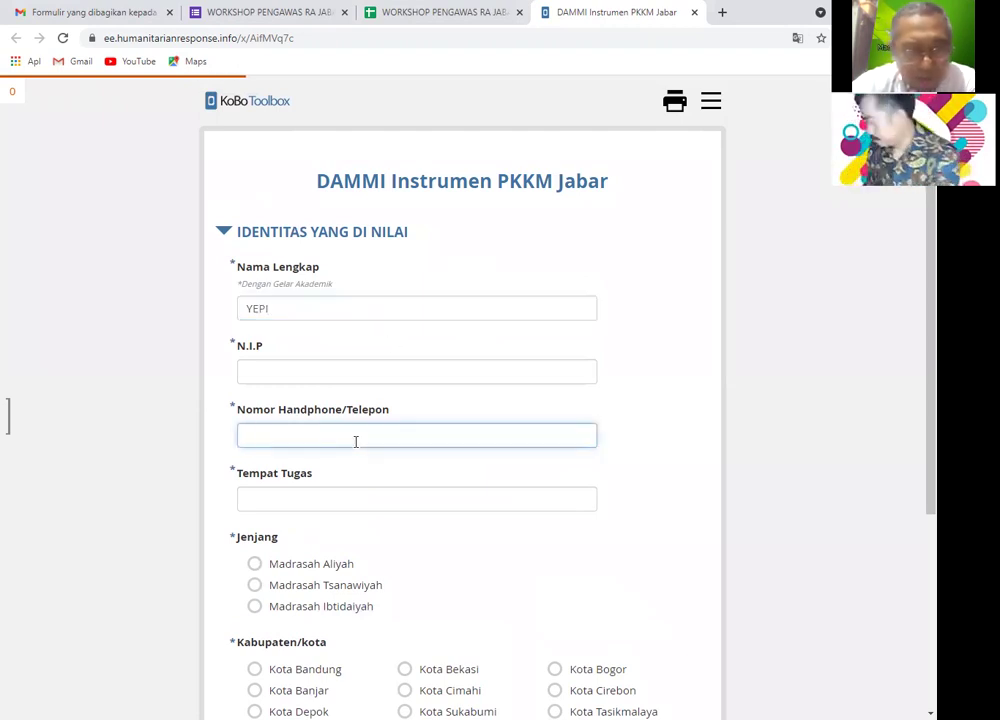
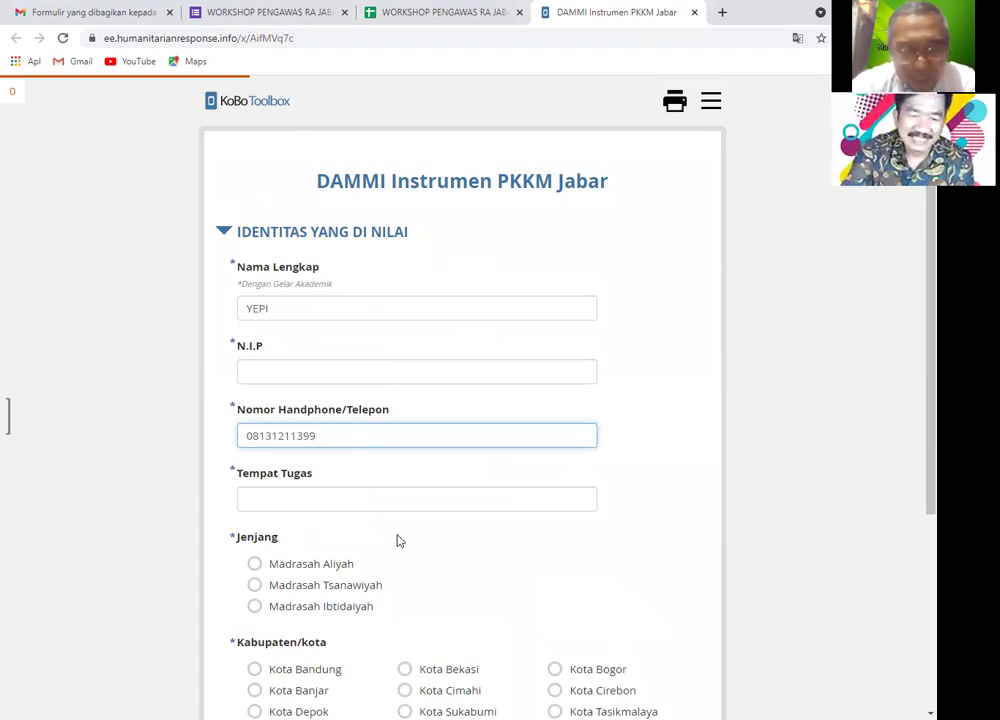
click(369, 495)
scroll(369, 495, down, 2)
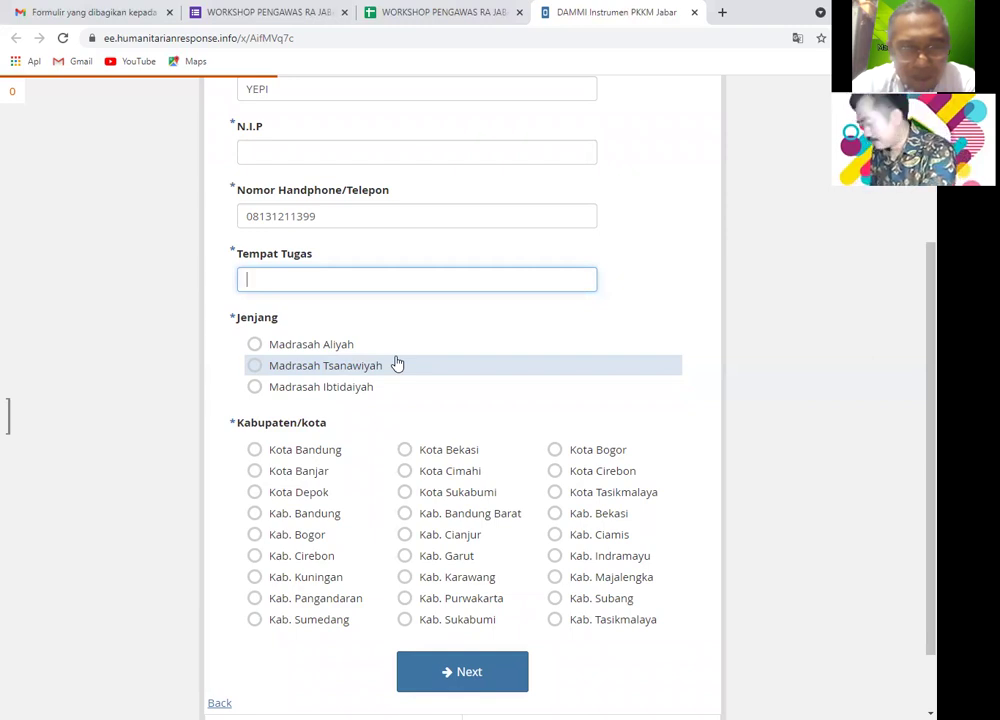
text(MAN )
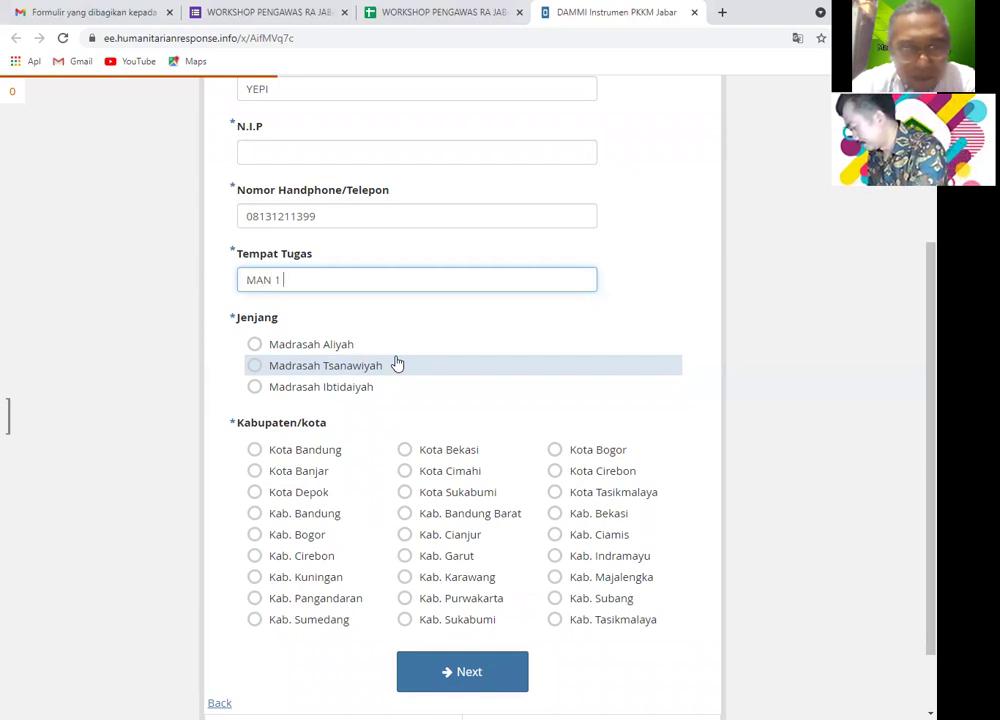
text(1 KOTA SUBANGH)
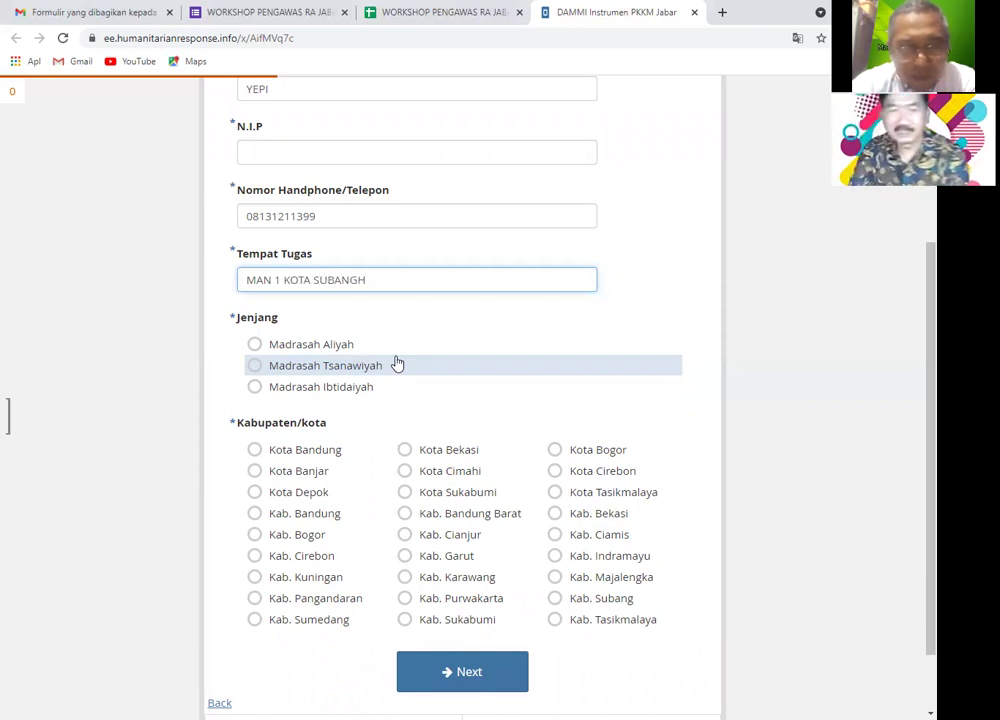
key(BackSpace)
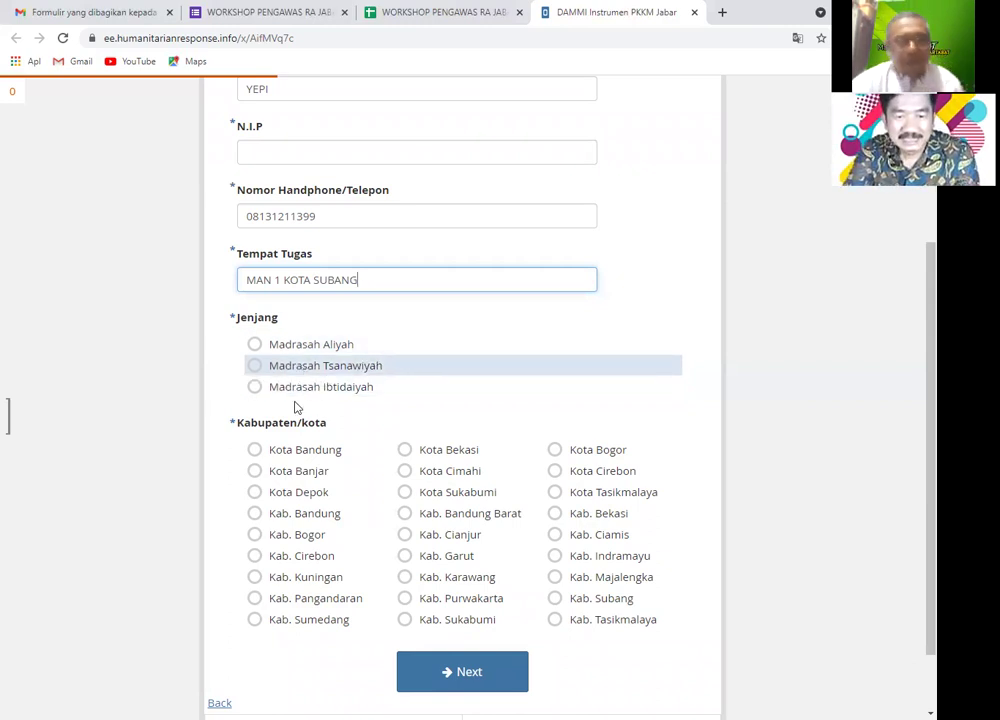
click(275, 346)
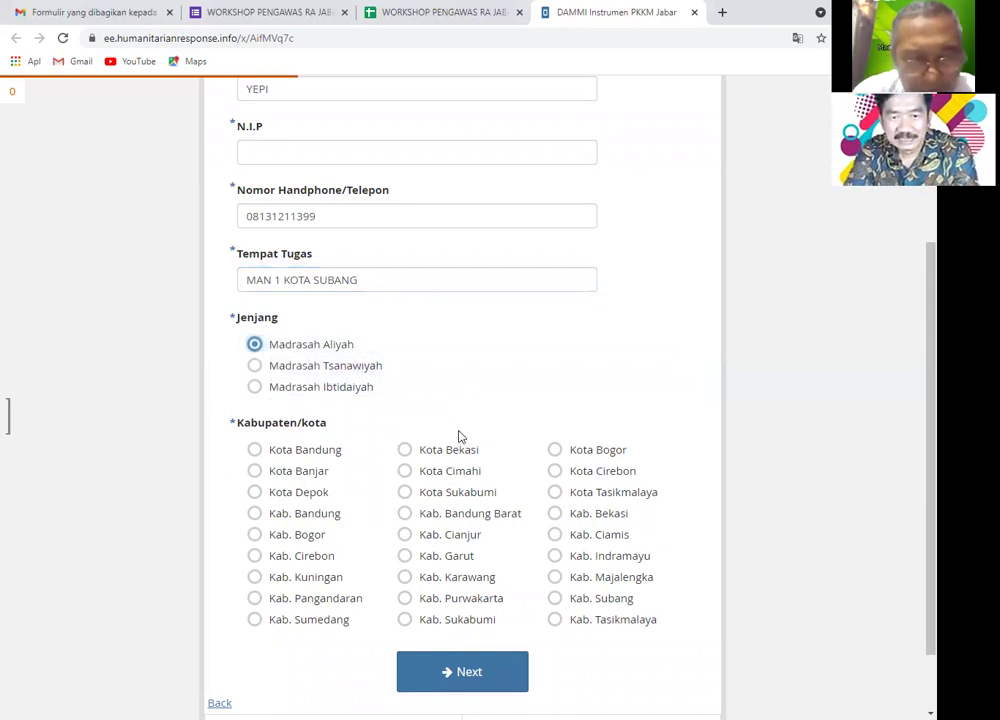
click(447, 500)
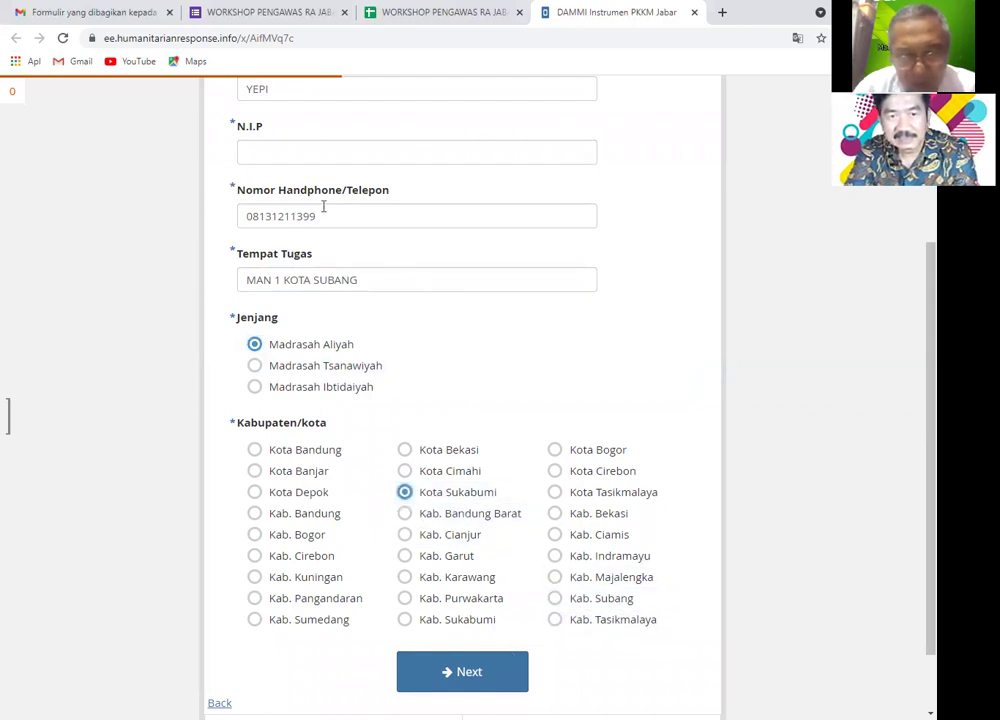
click(324, 158)
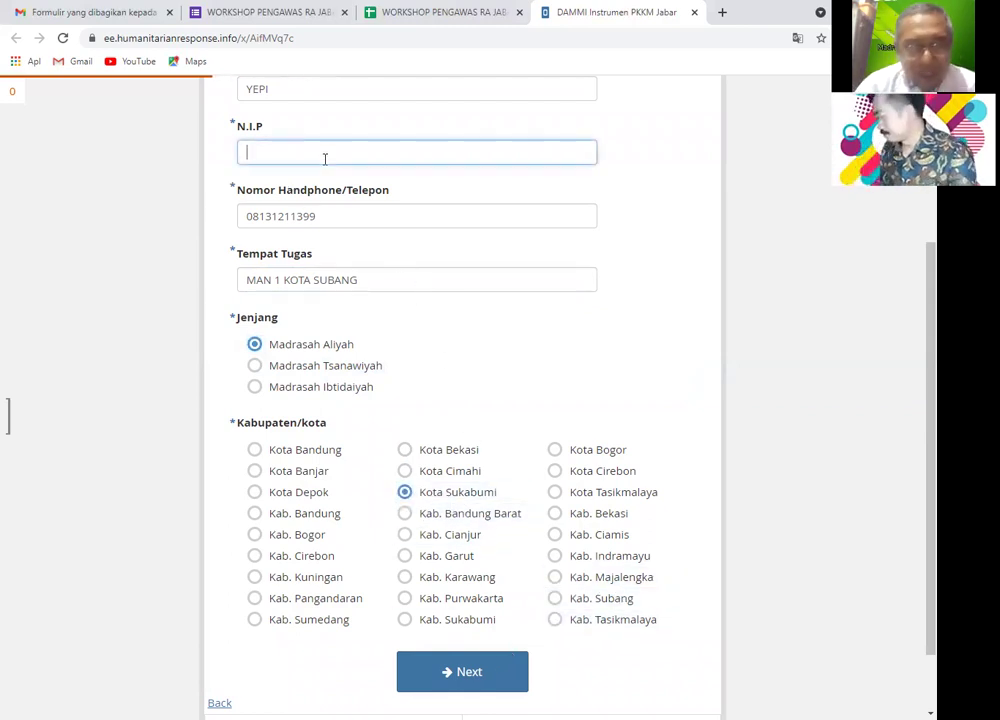
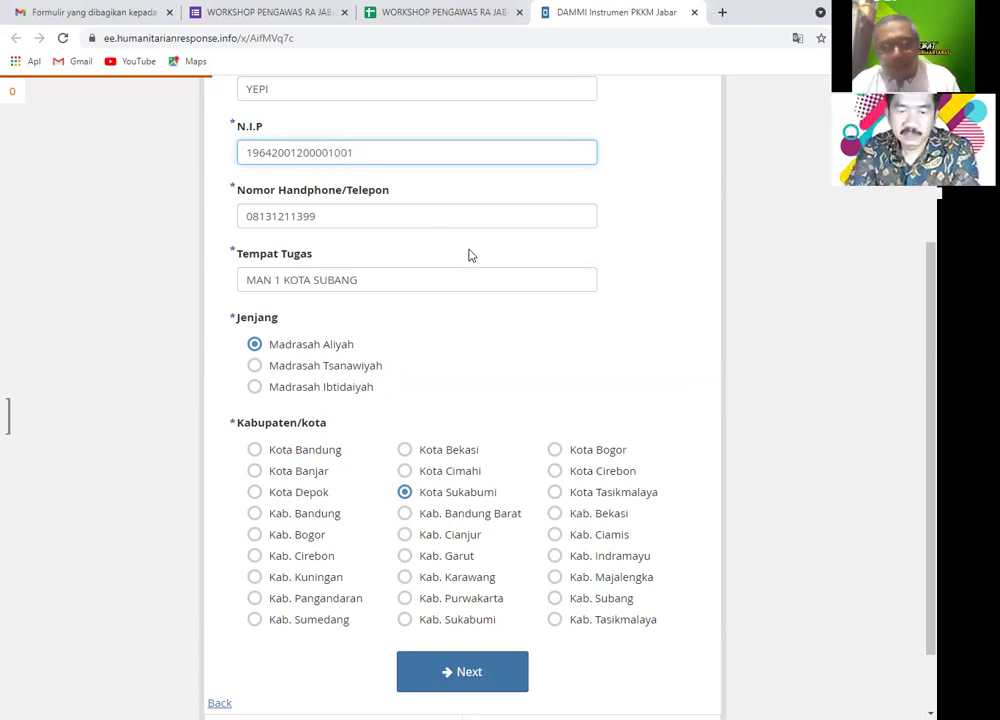
scroll(509, 283, down, 1)
scroll(511, 285, up, 2)
scroll(511, 284, up, 2)
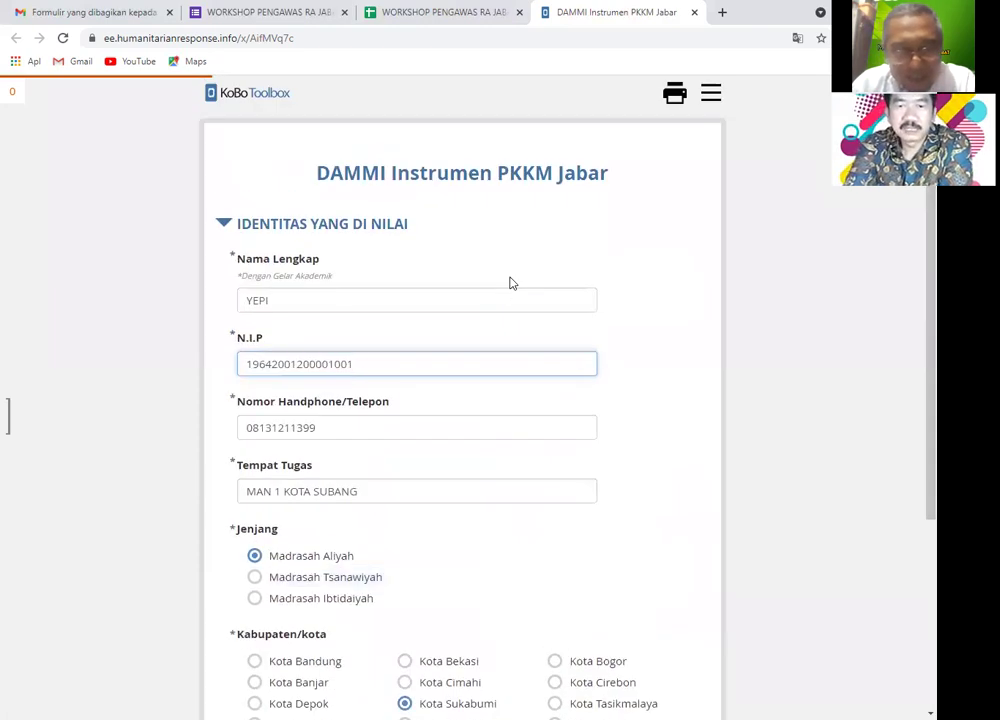
scroll(511, 283, down, 3)
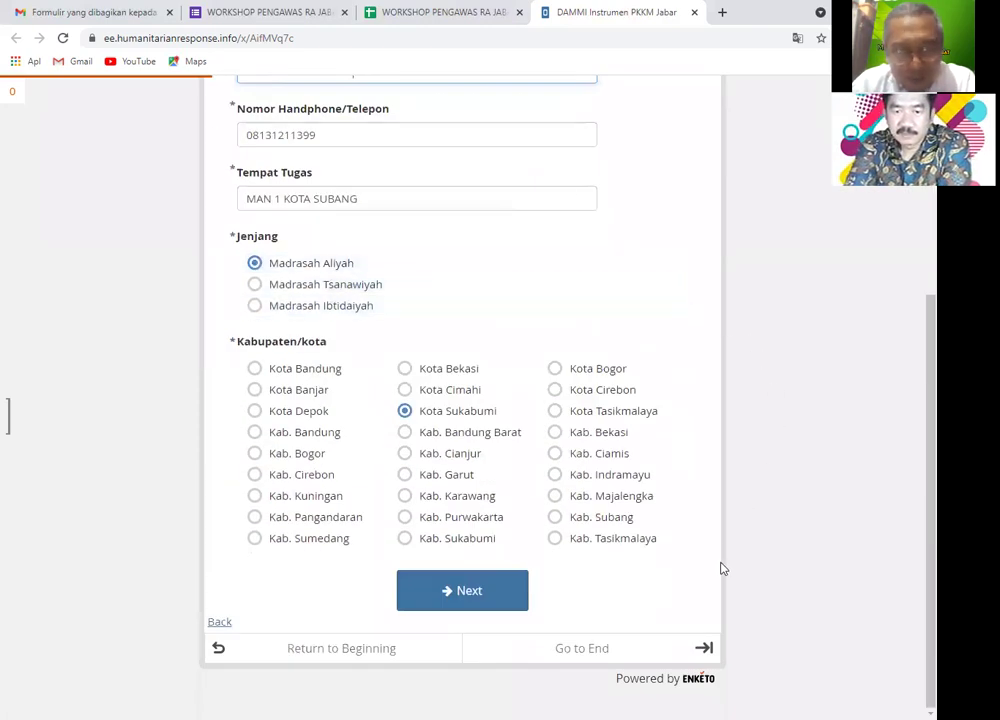
click(484, 593)
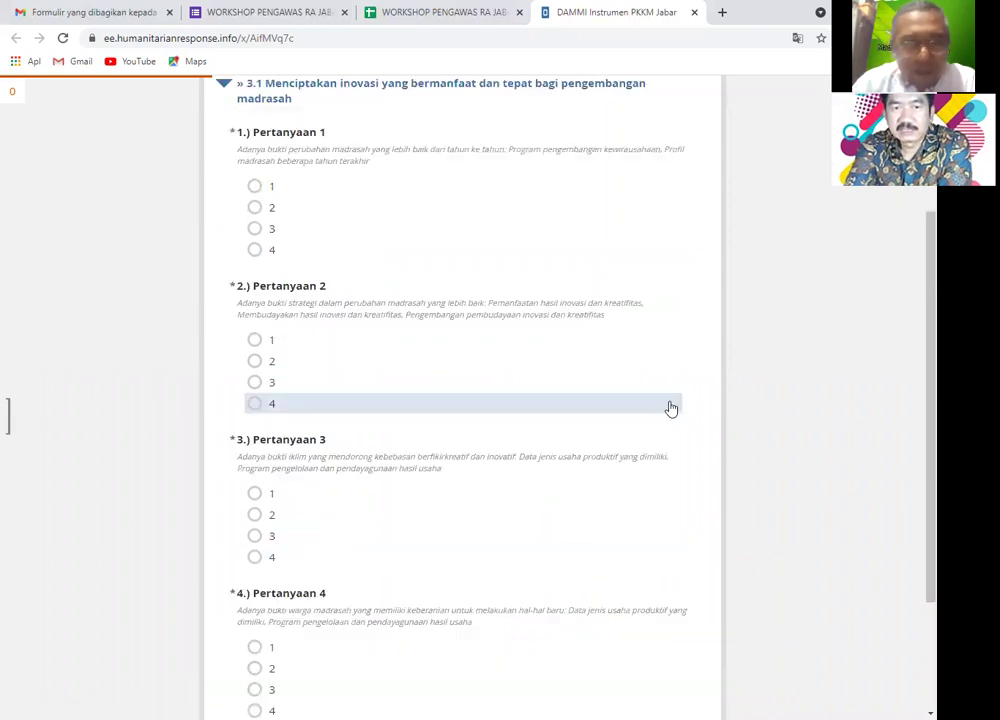
- Collapse and re-expand the 3. KEWIRAUSAHAAN section, then score Pertanyaan 1 as 1
scroll(669, 405, up, 2)
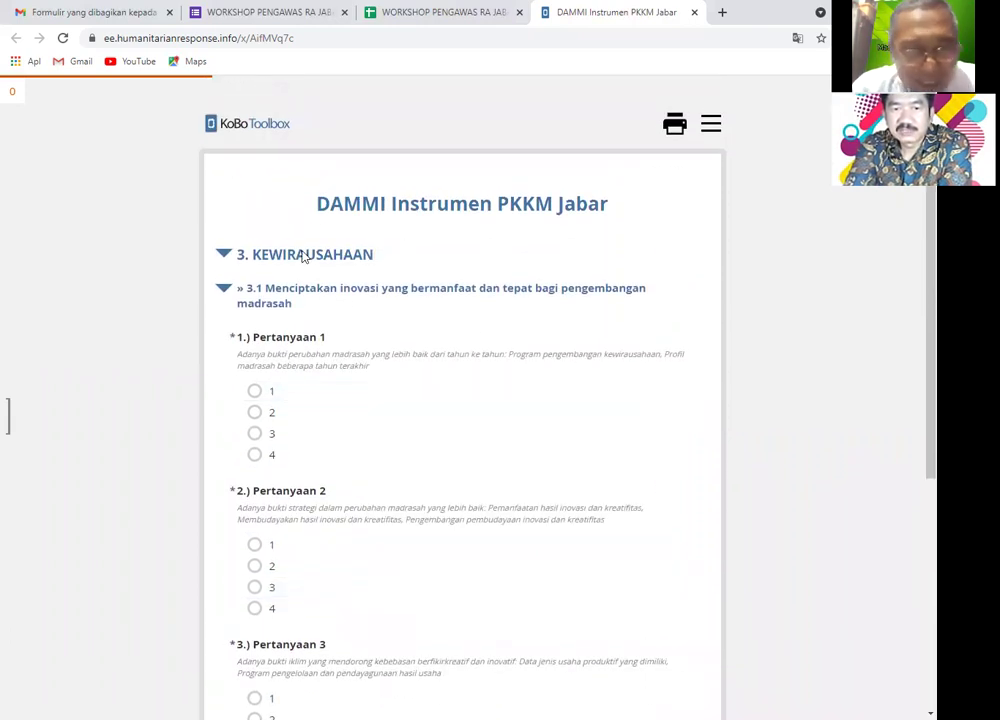
click(223, 255)
click(225, 256)
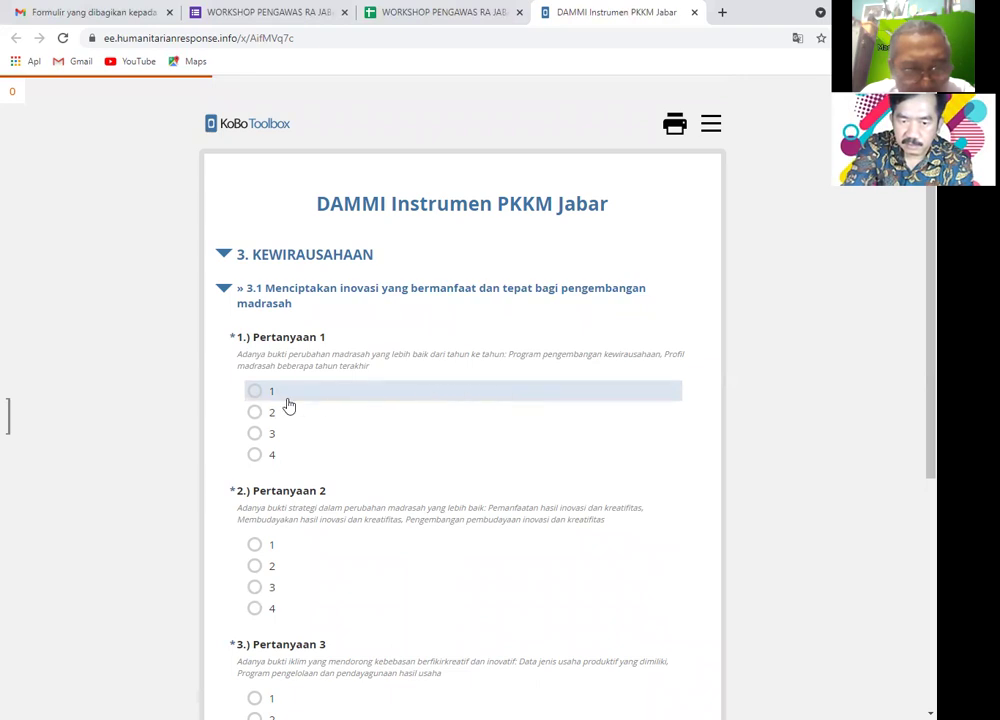
click(253, 392)
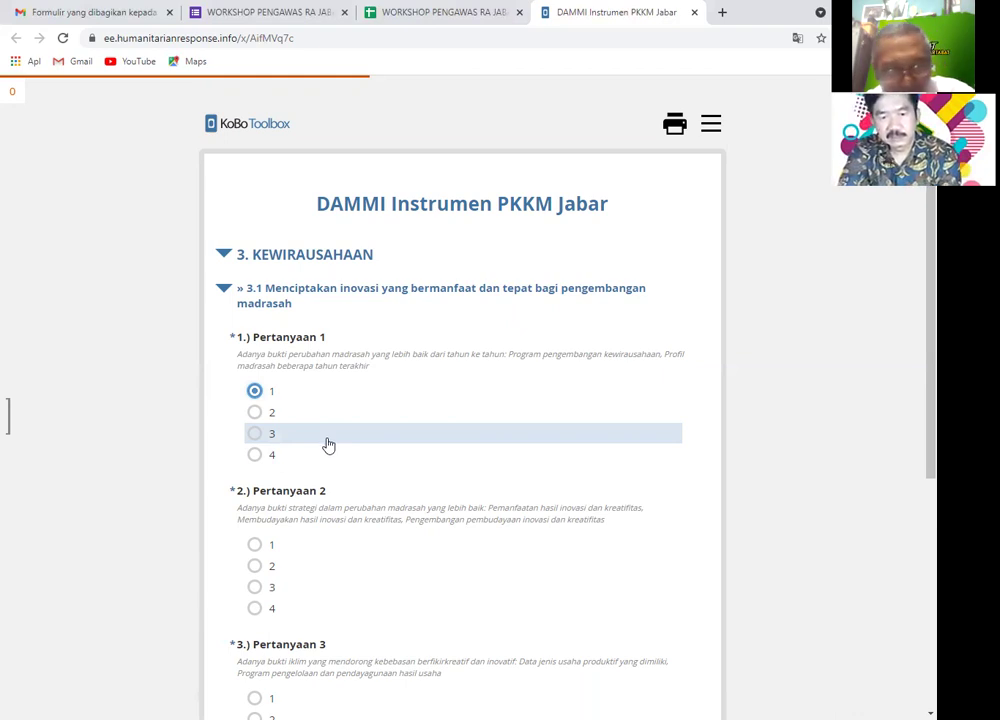
- Score both Pertanyaan 2 and Pertanyaan 3 of section 3.1 as 4
scroll(328, 444, down, 4)
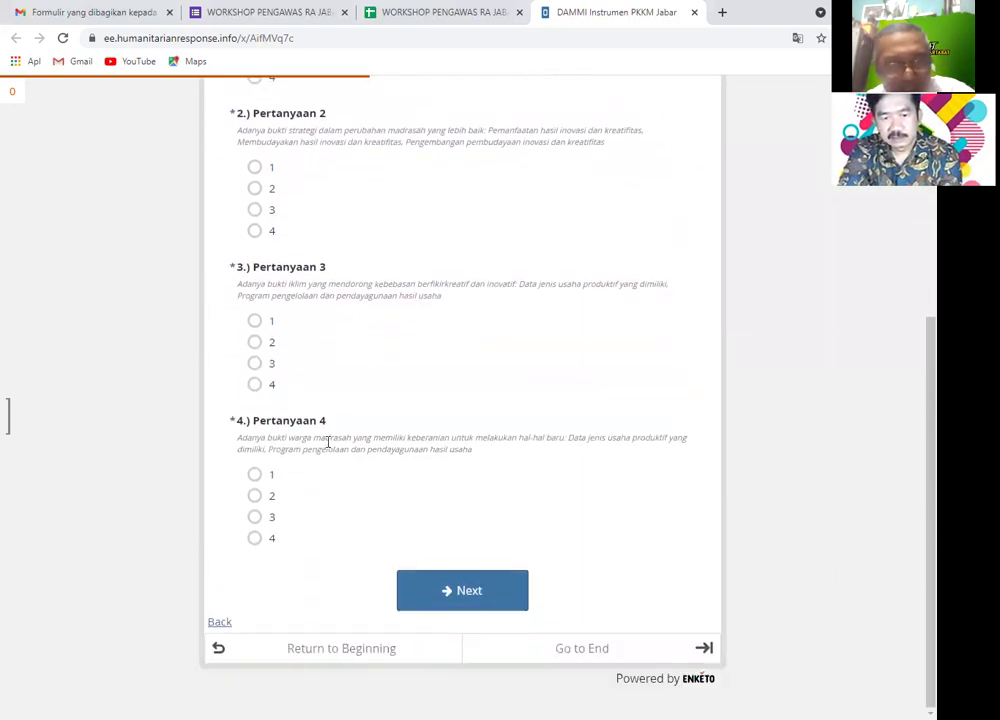
scroll(328, 444, up, 3)
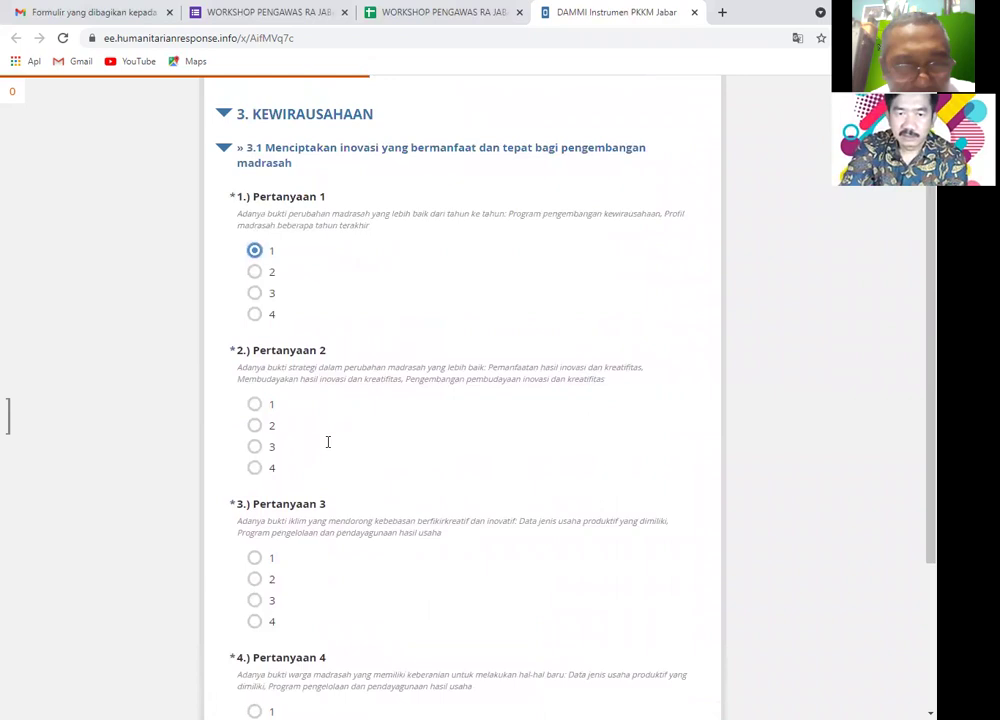
scroll(335, 430, down, 2)
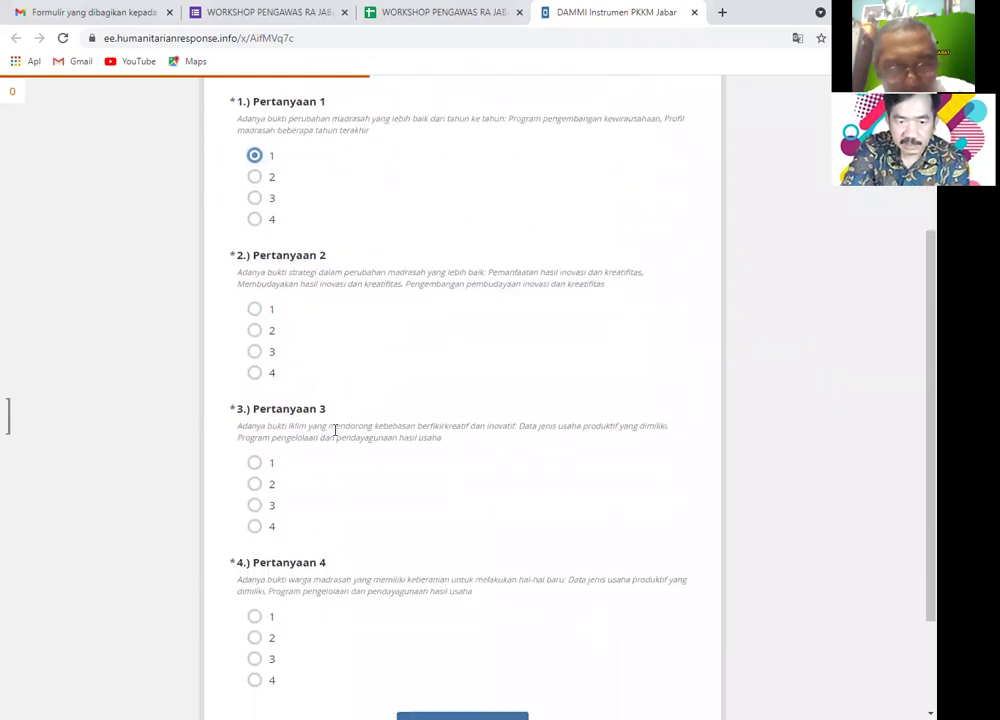
scroll(335, 432, down, 2)
scroll(336, 437, up, 2)
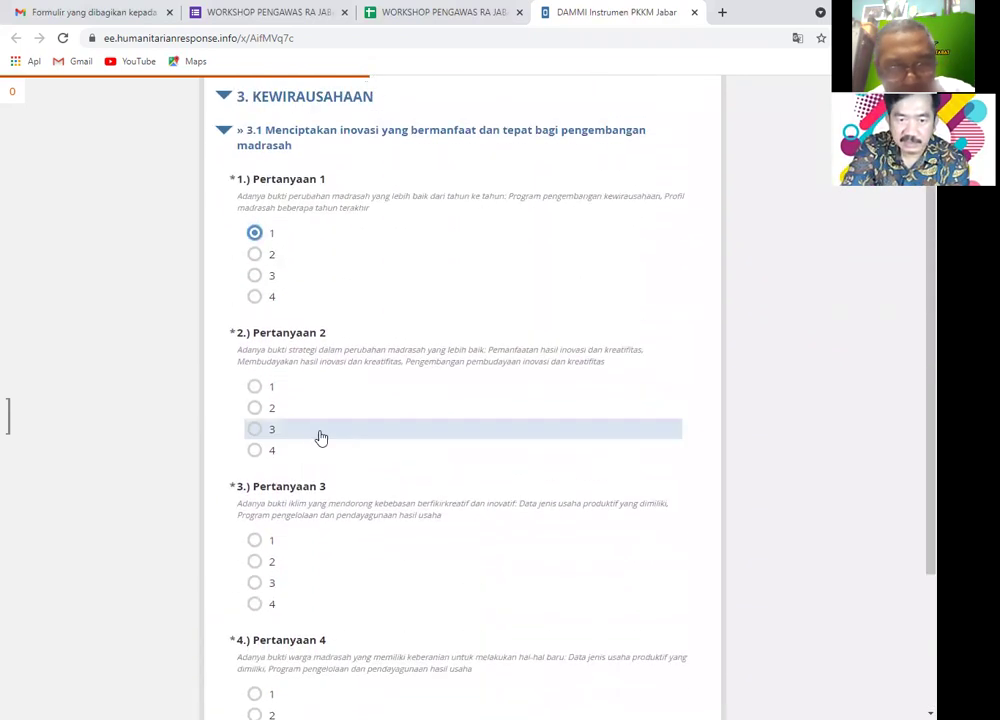
click(268, 452)
click(262, 607)
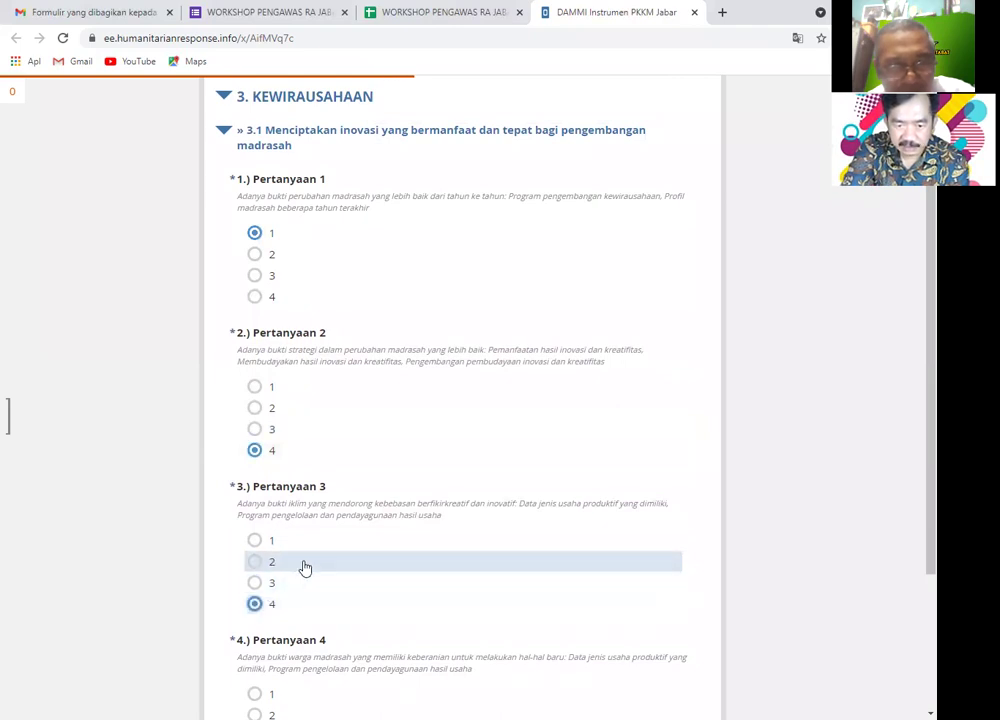
scroll(298, 555, down, 2)
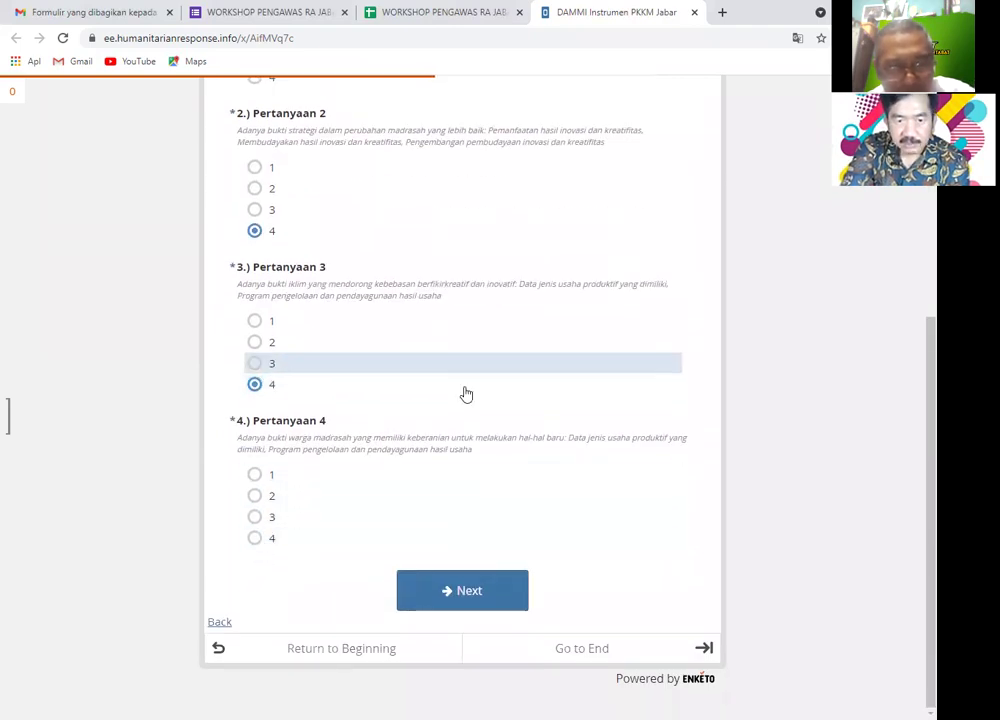
scroll(464, 334, up, 2)
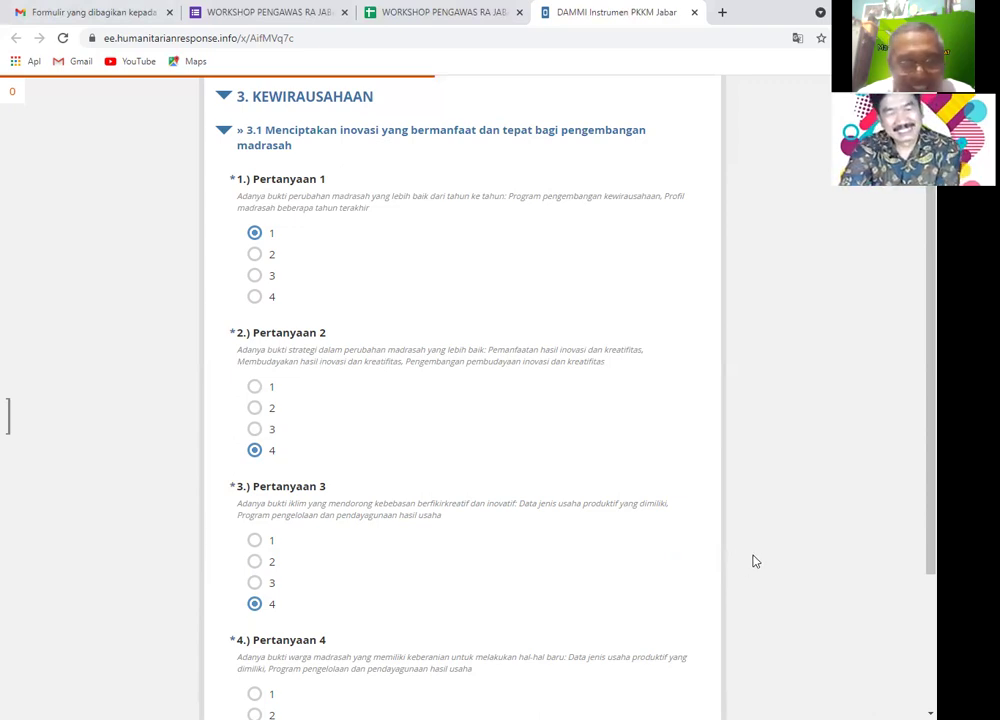
scroll(760, 561, down, 2)
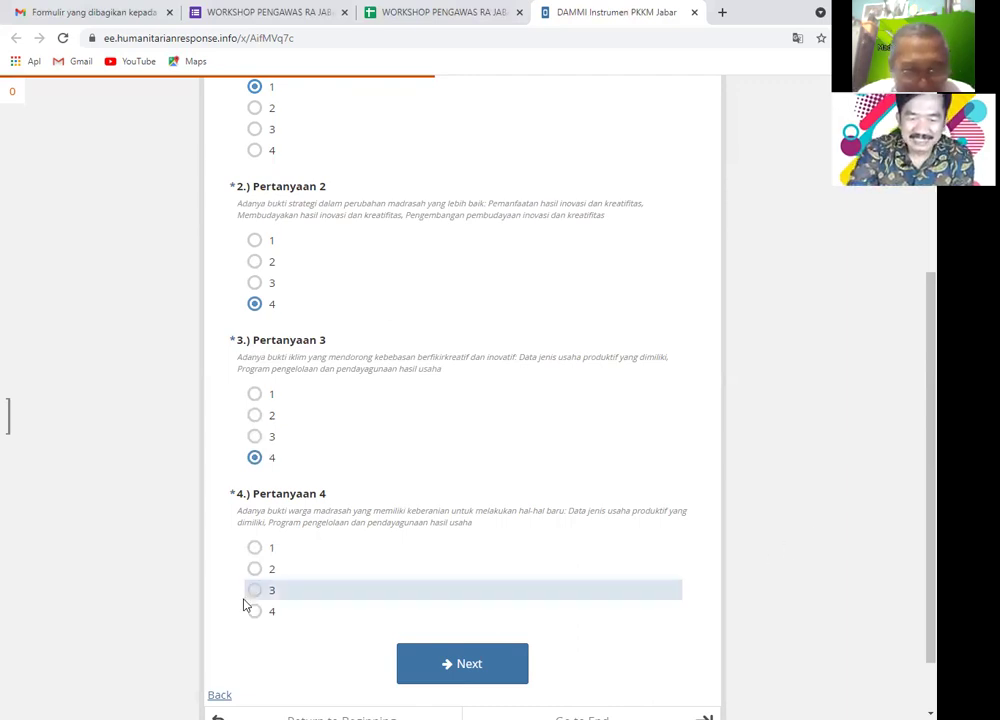
click(468, 676)
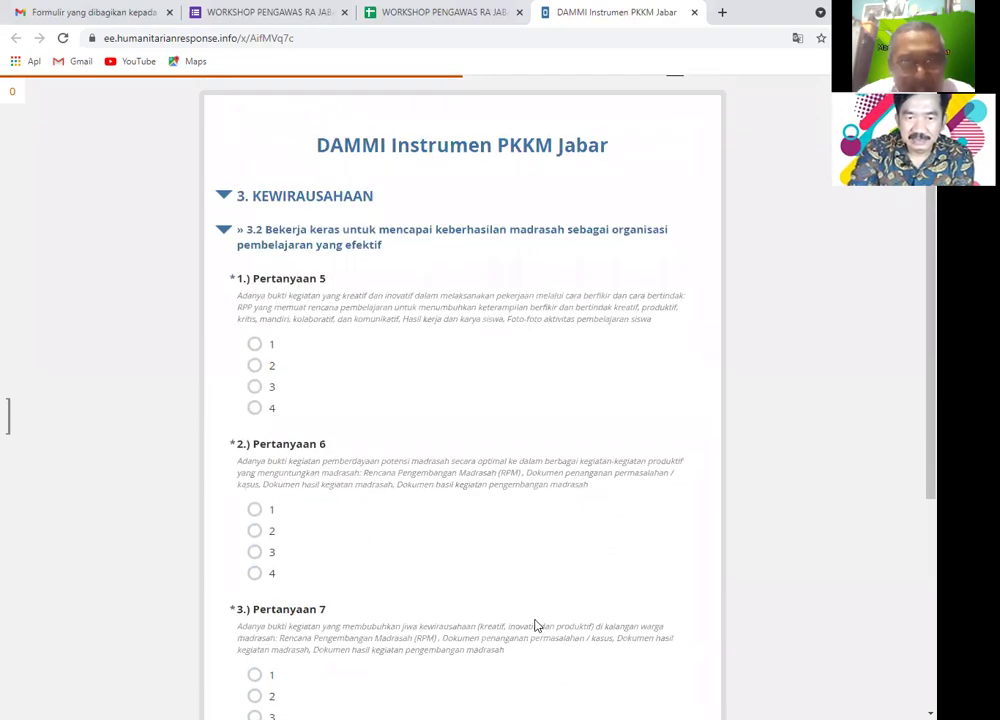
- Score Pertanyaan 5 and 6 as 3, Pertanyaan 7 and 8 as 4, and view the section total (27)
scroll(535, 625, down, 2)
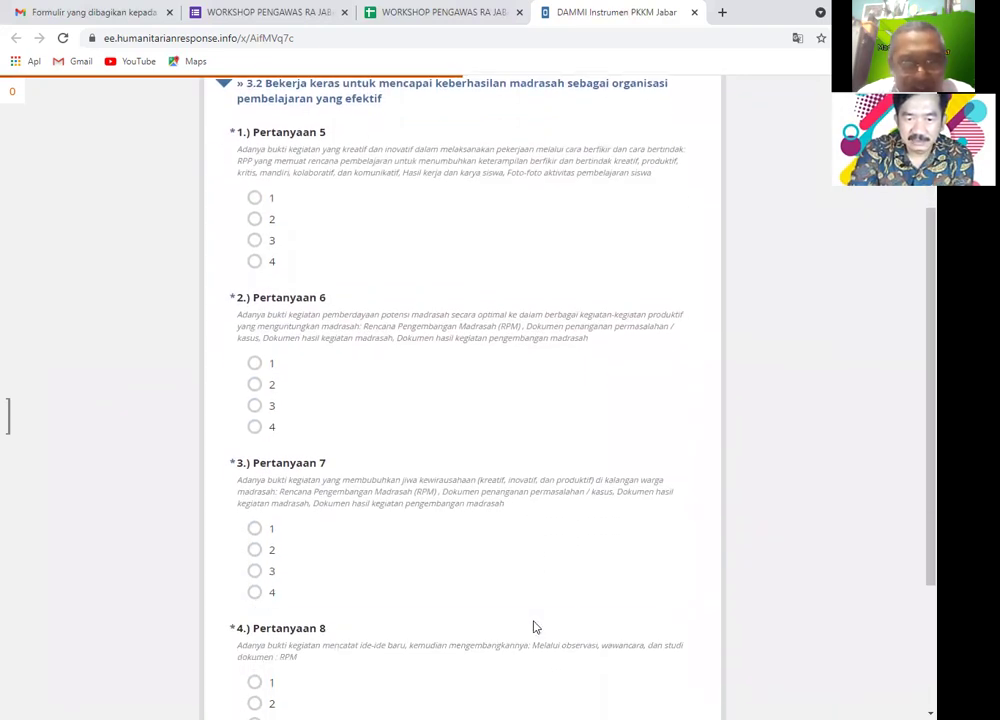
click(280, 250)
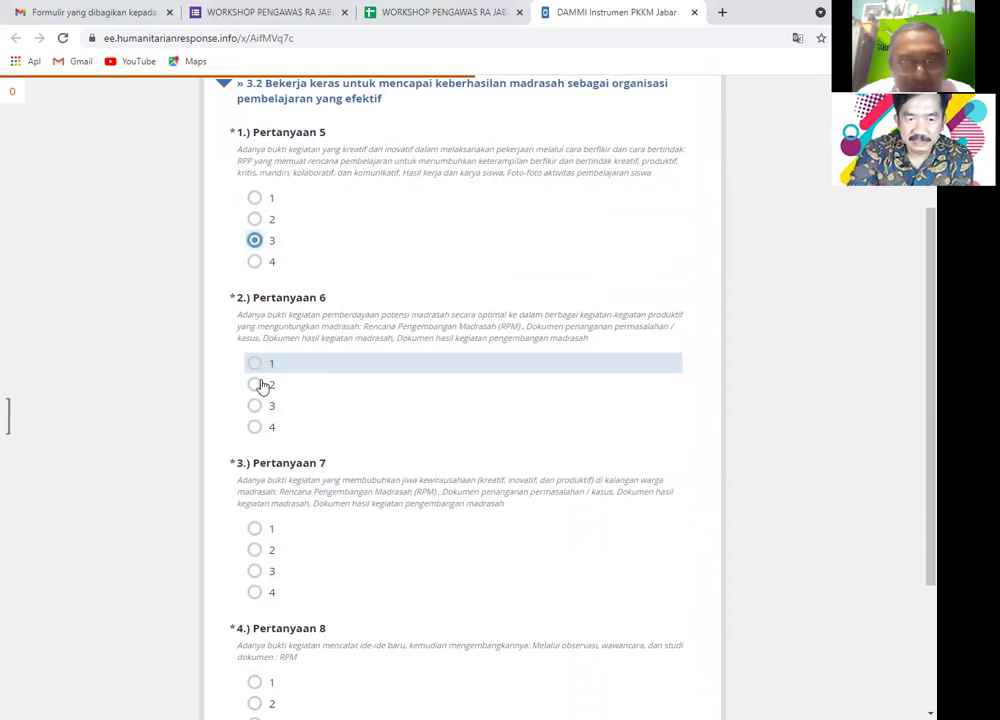
click(262, 405)
click(263, 595)
scroll(283, 585, down, 2)
click(265, 540)
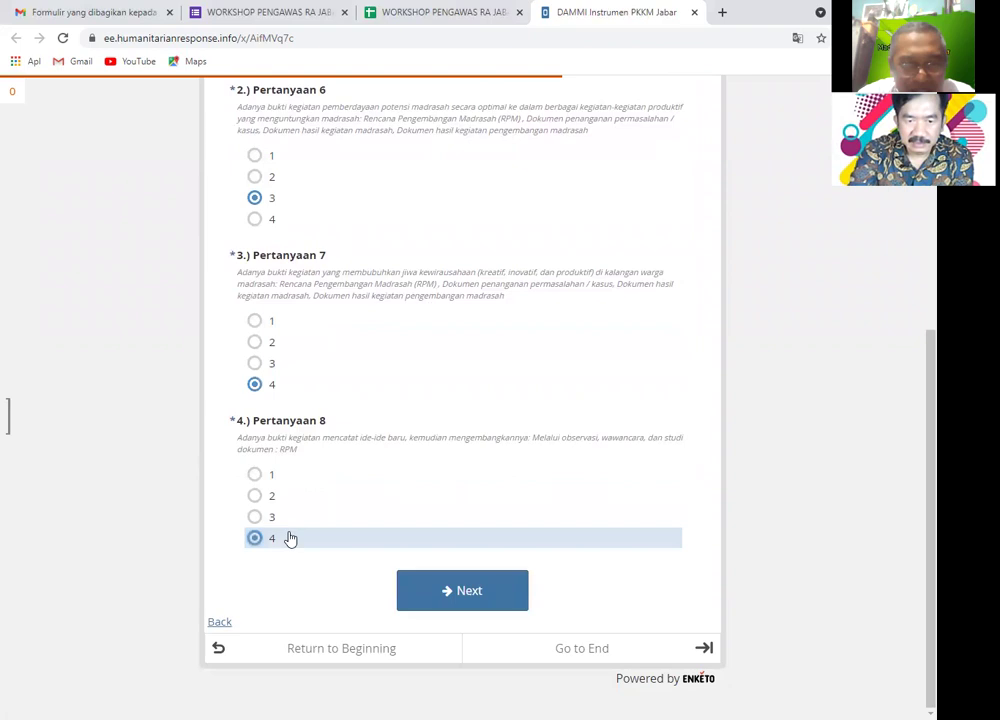
scroll(375, 518, up, 3)
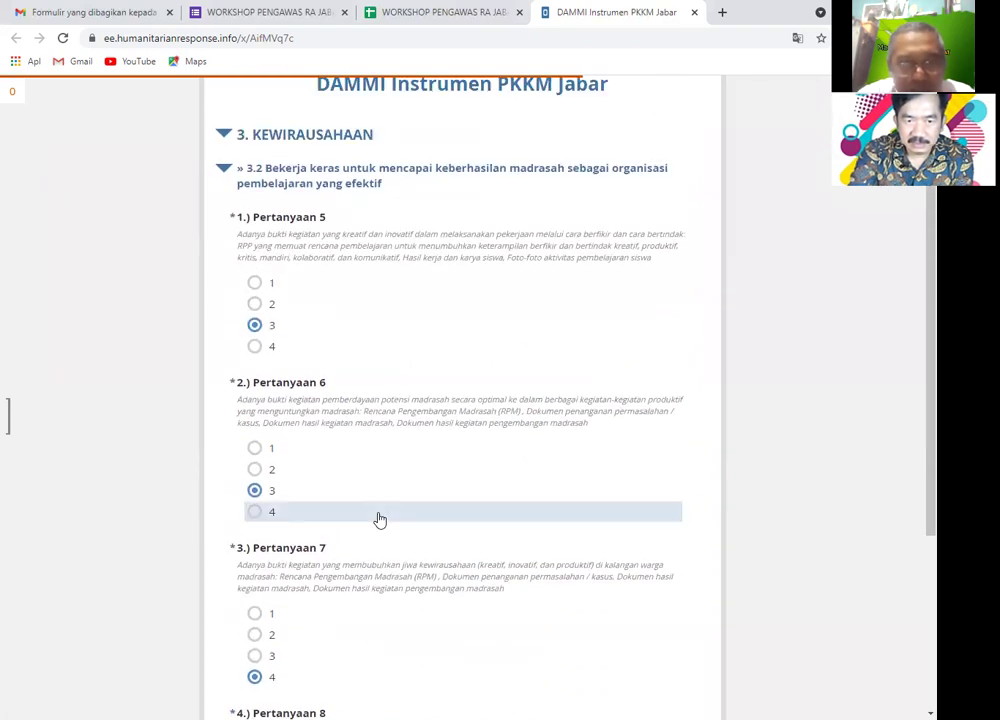
scroll(378, 520, down, 2)
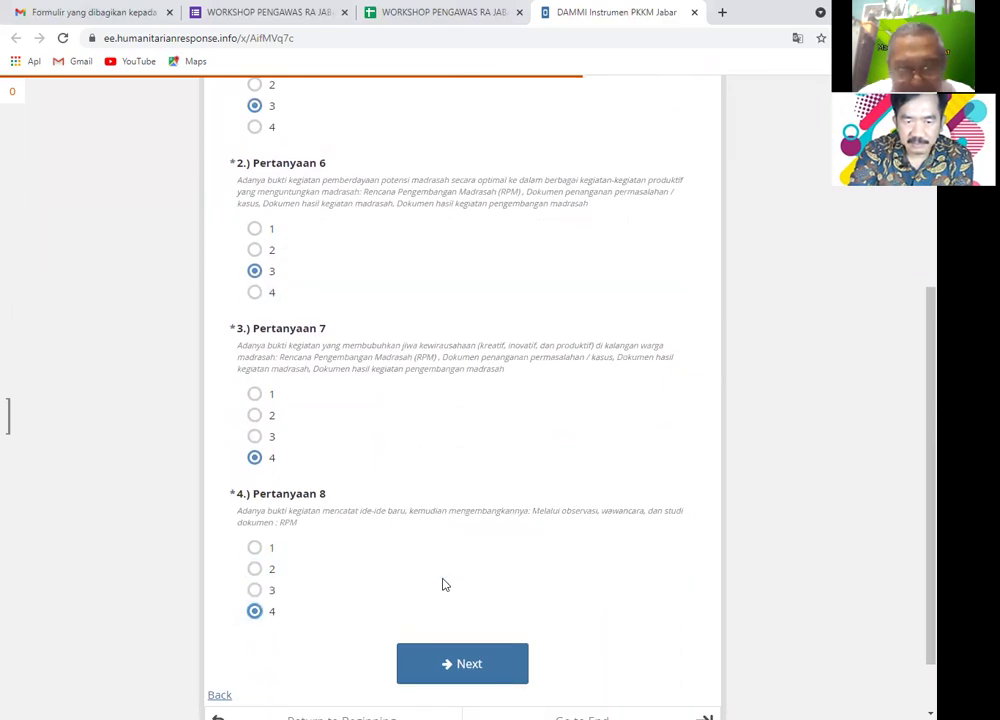
scroll(445, 585, up, 2)
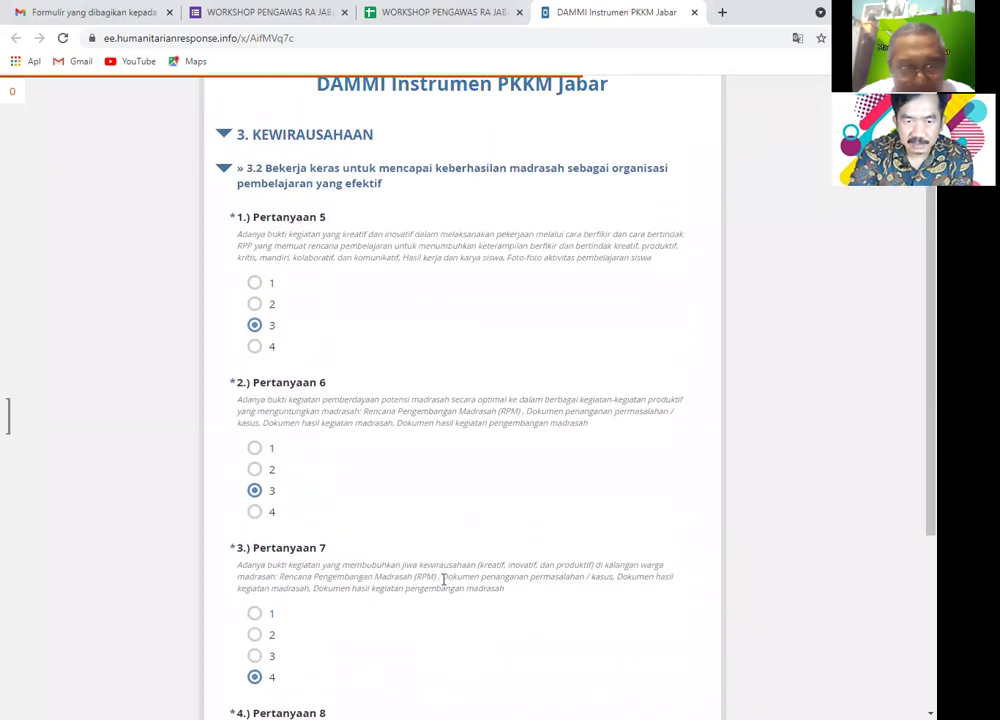
scroll(443, 580, down, 3)
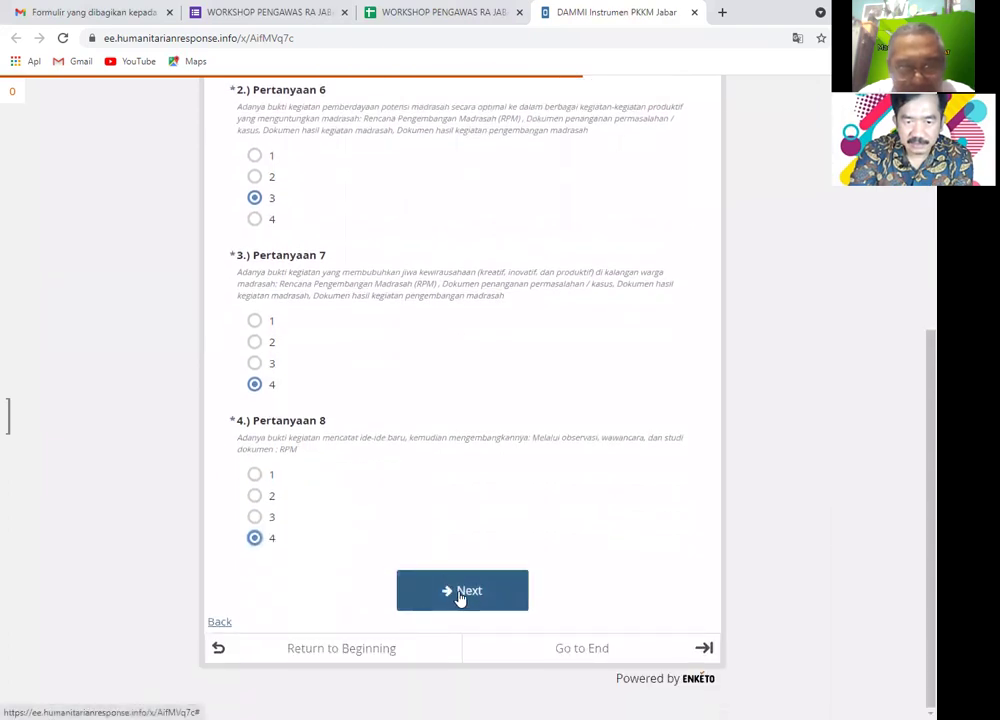
click(460, 594)
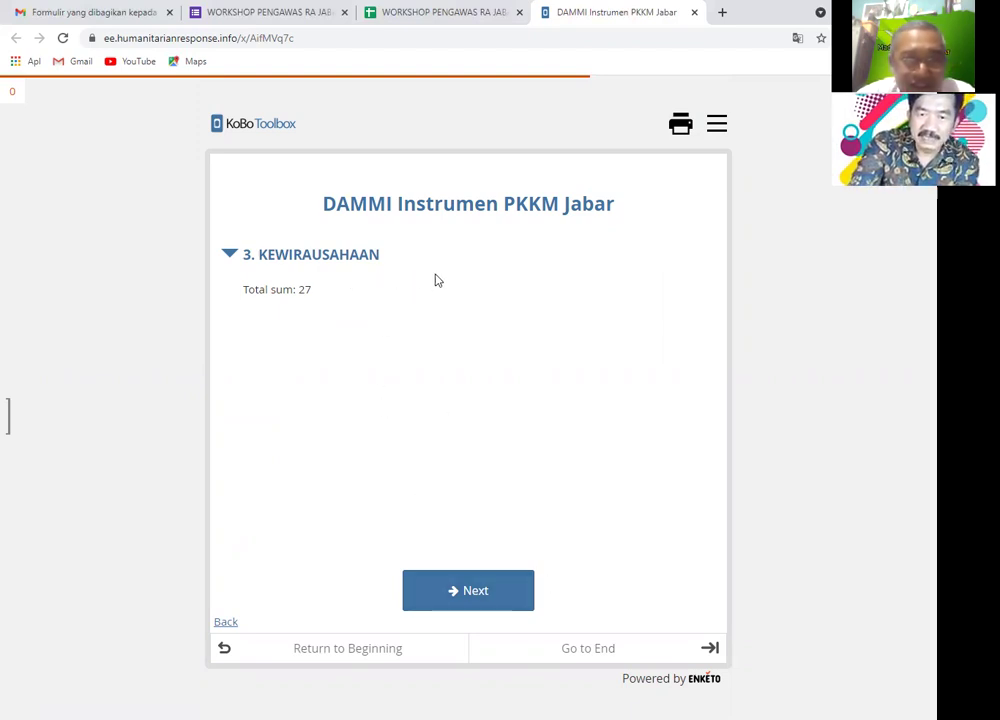
- Preview the form for printing with Simpan sebagai PDF as destination, then close the preview
click(681, 126)
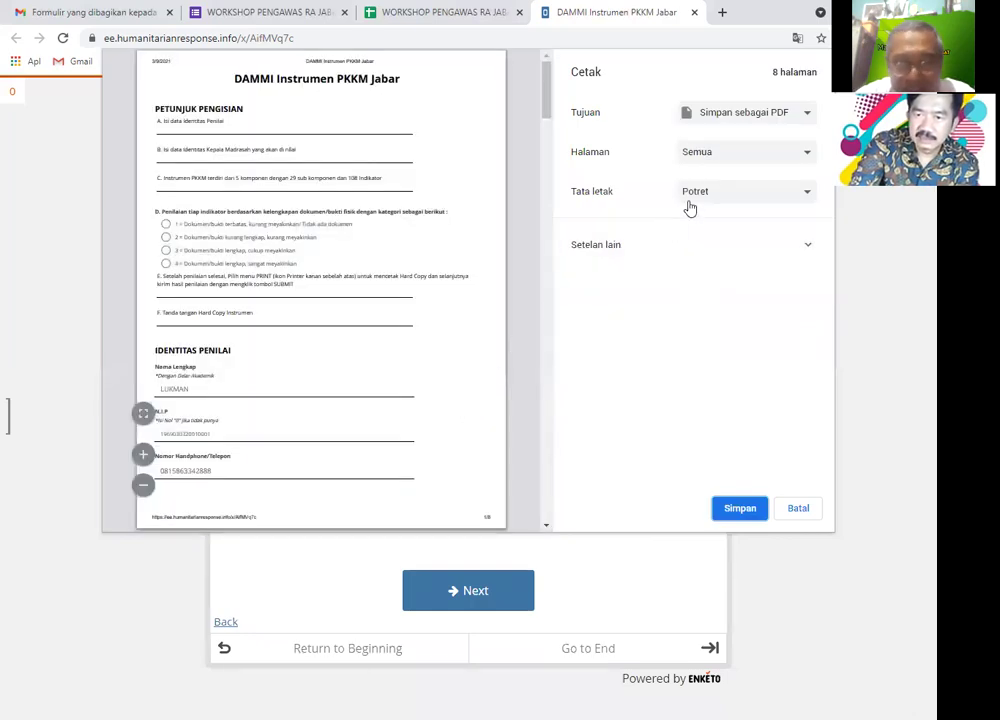
click(803, 116)
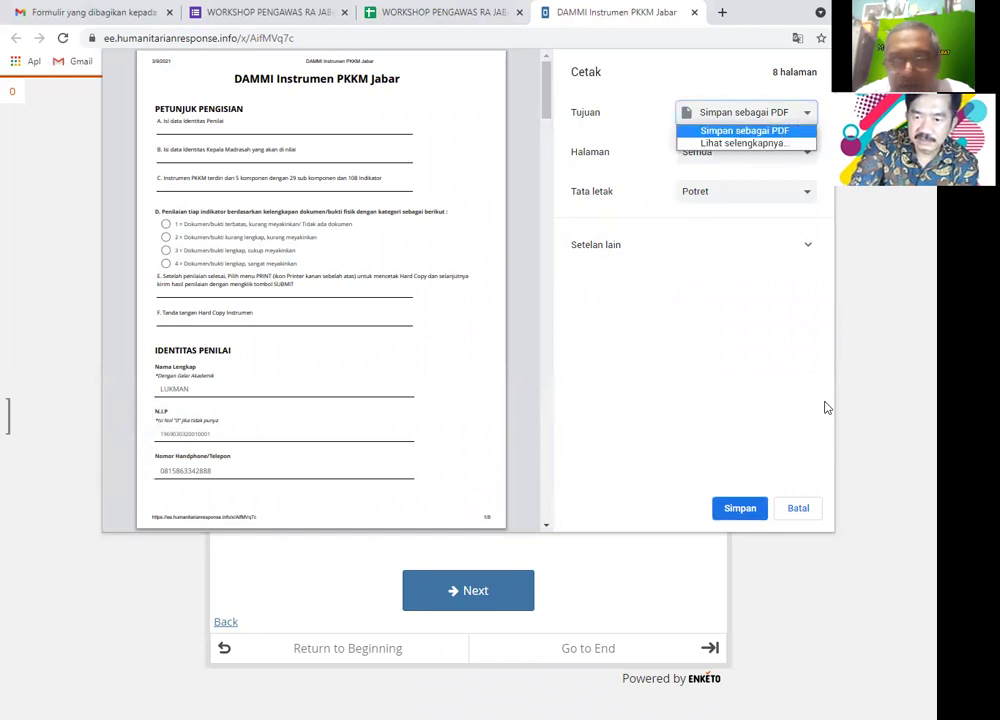
click(793, 509)
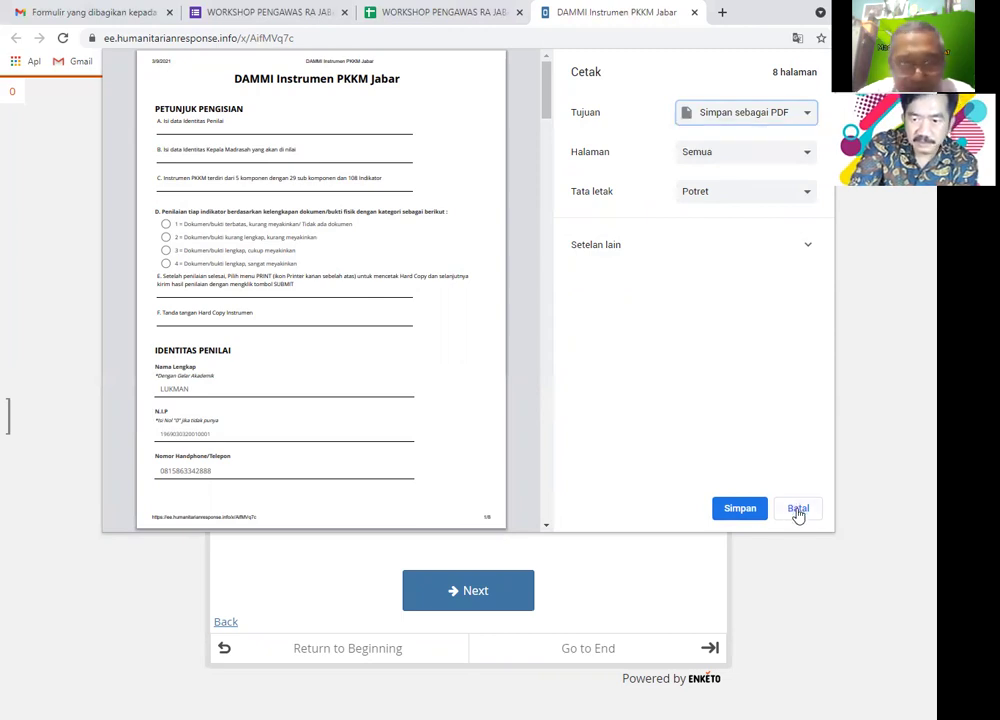
click(797, 509)
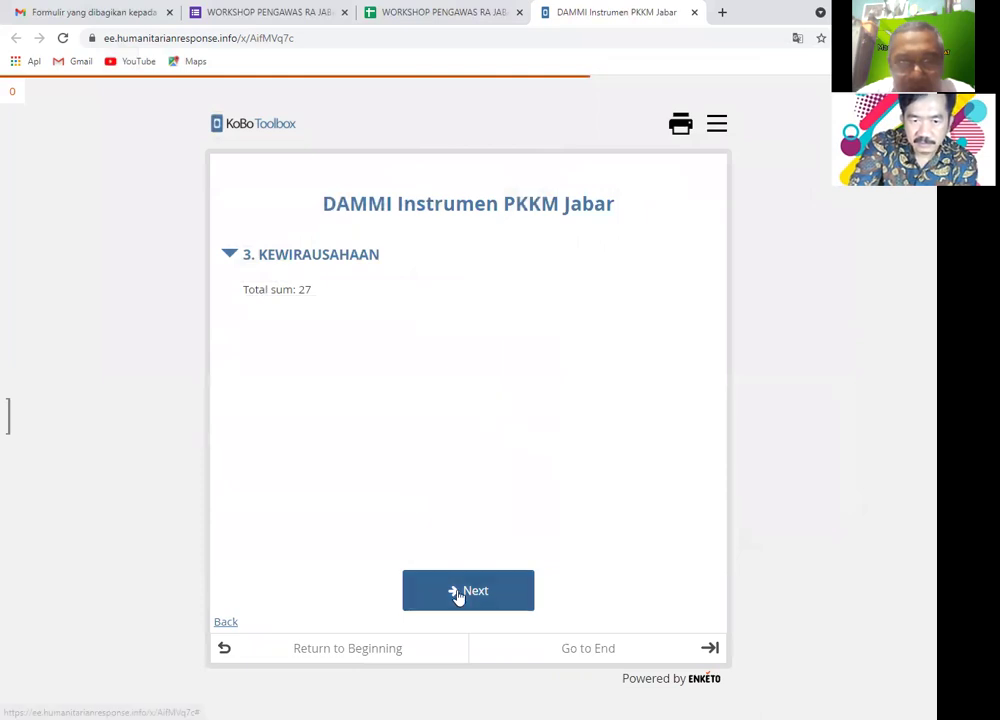
- Go to 4. SUPERVISI section 4.2 and score Pertanyaan 9, 10, 11 and 12 as 4
click(455, 591)
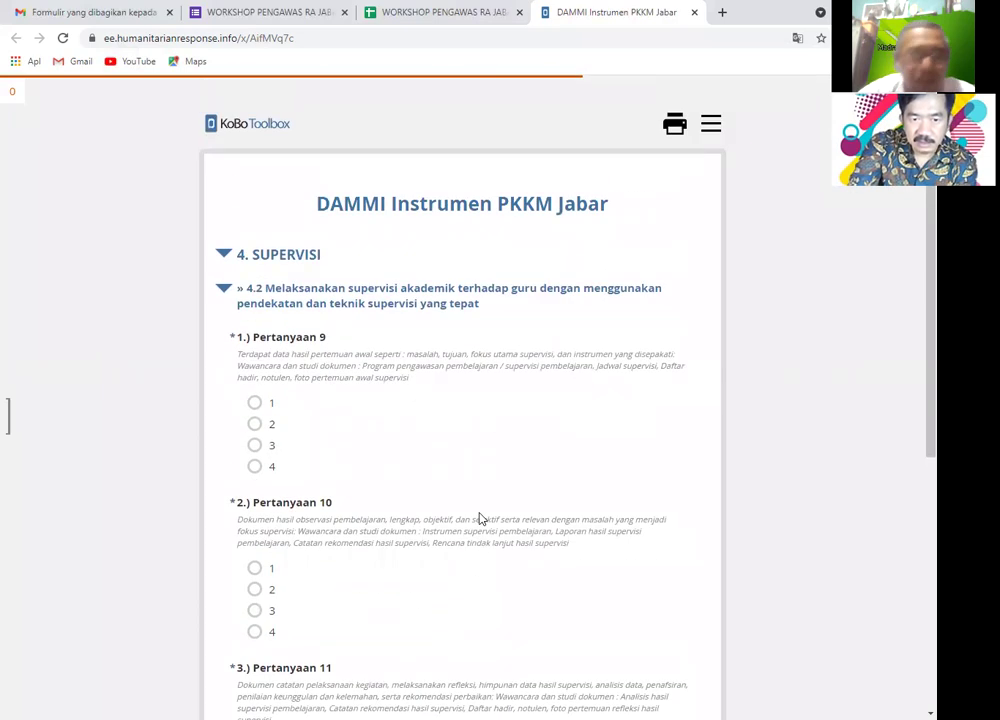
scroll(479, 519, down, 1)
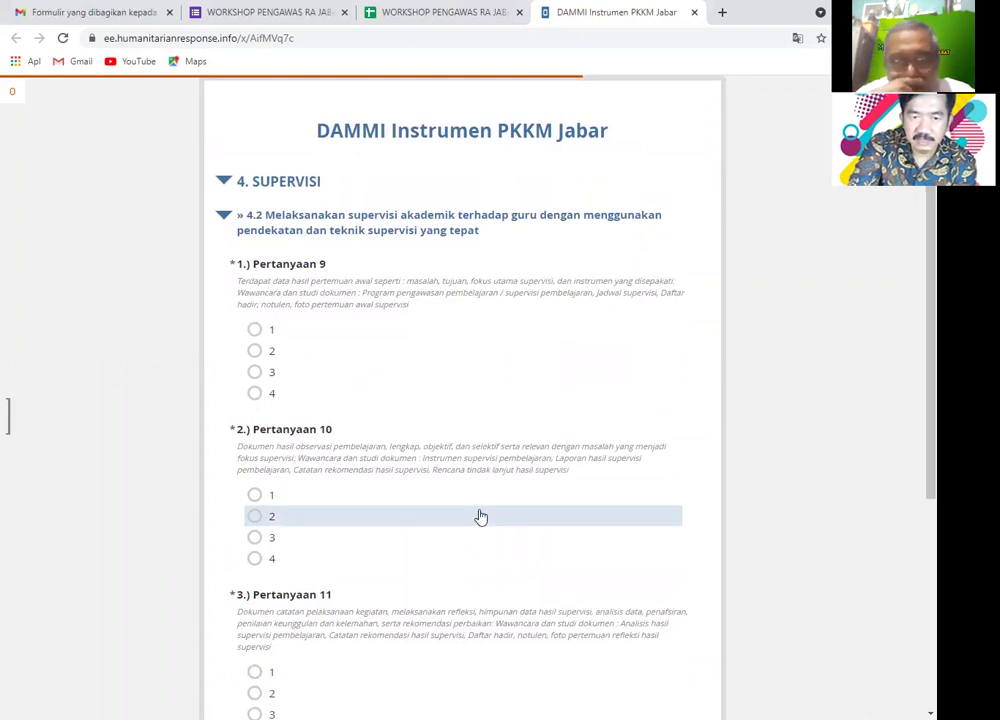
click(276, 398)
click(282, 556)
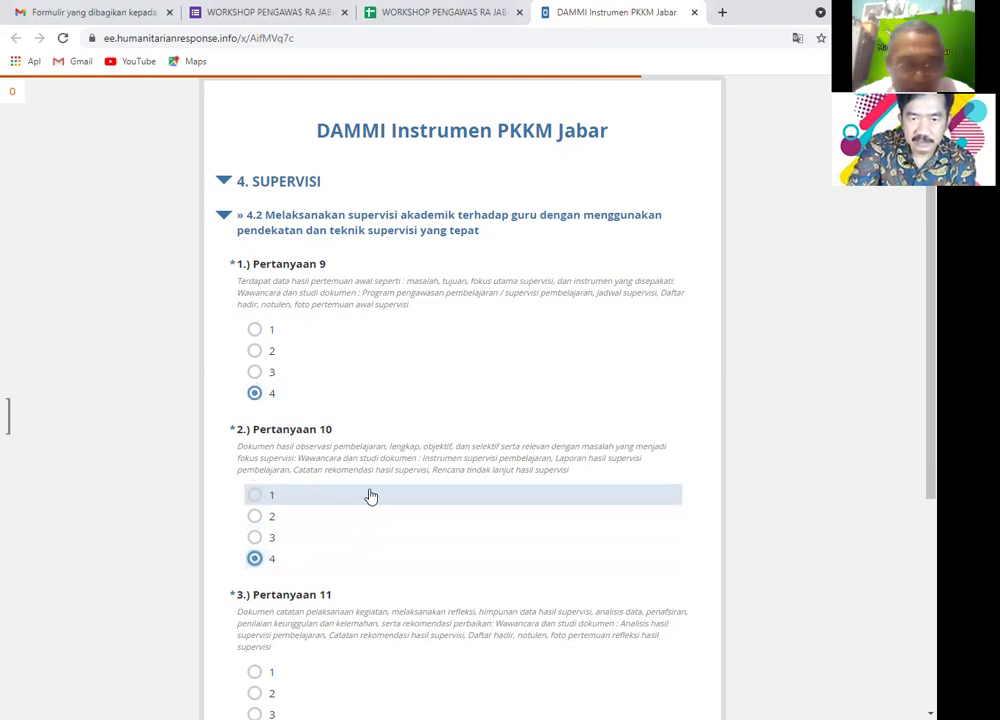
scroll(365, 493, down, 2)
click(313, 512)
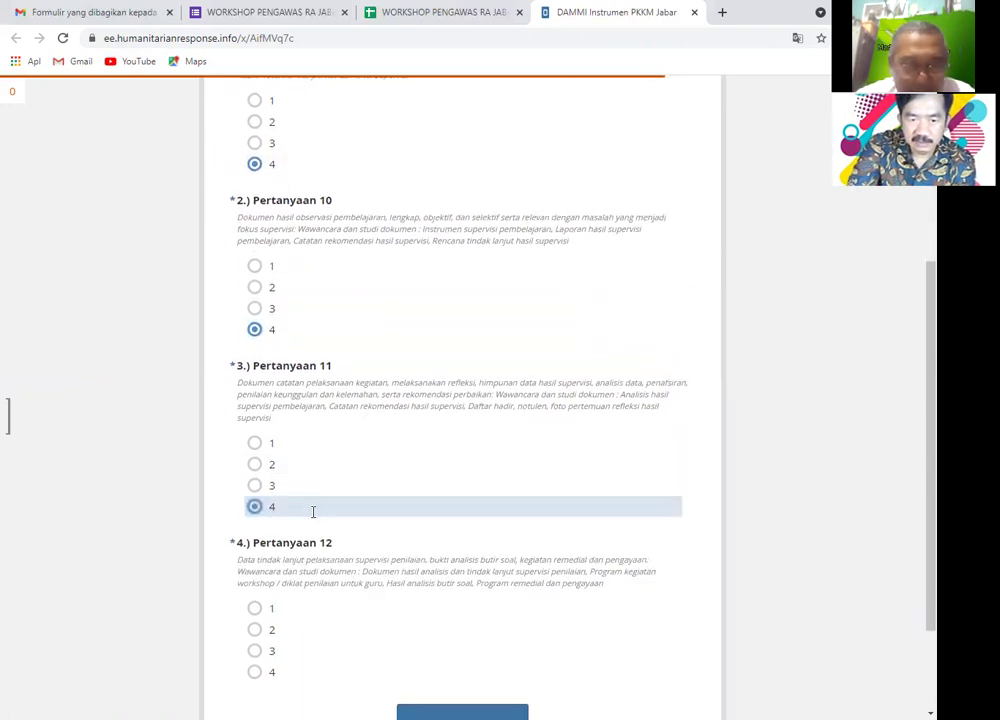
scroll(313, 512, down, 2)
click(285, 540)
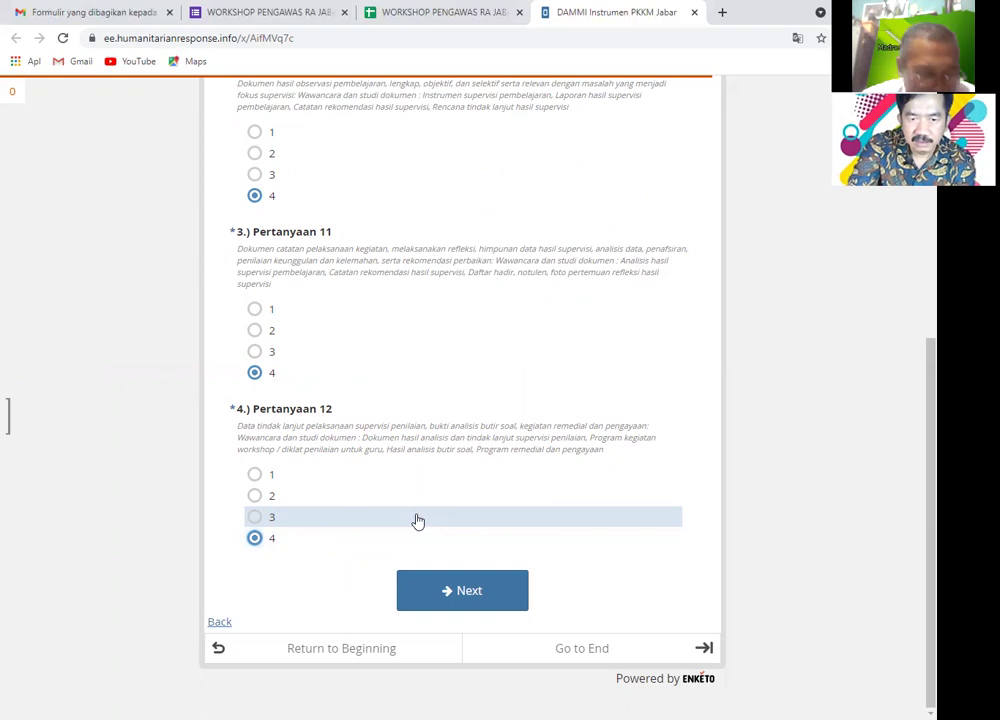
scroll(418, 521, up, 4)
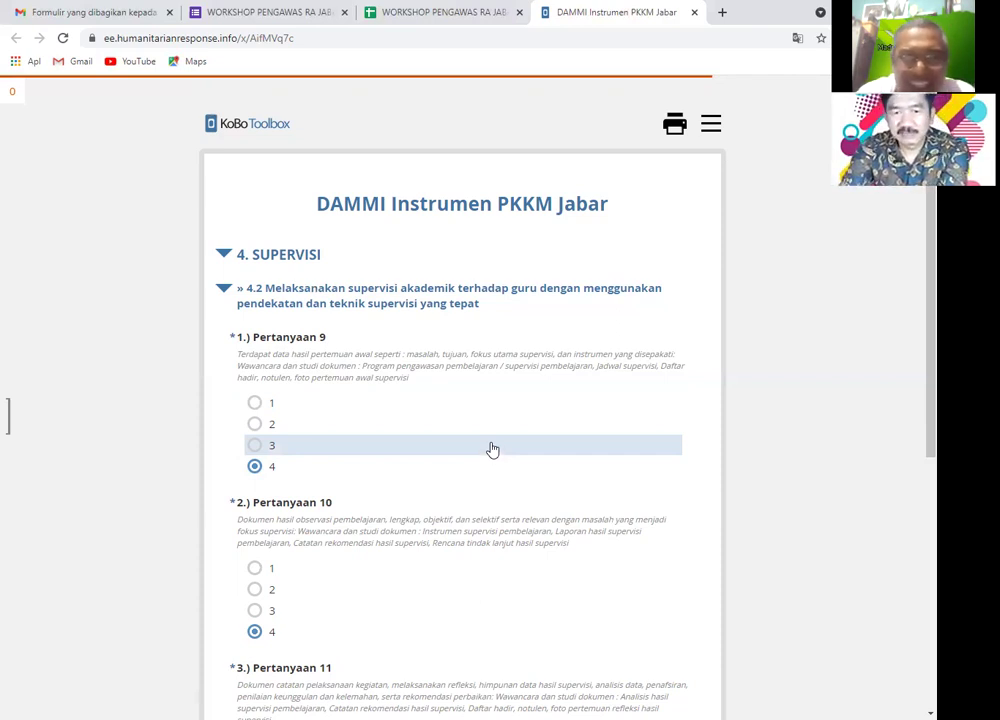
scroll(489, 449, down, 3)
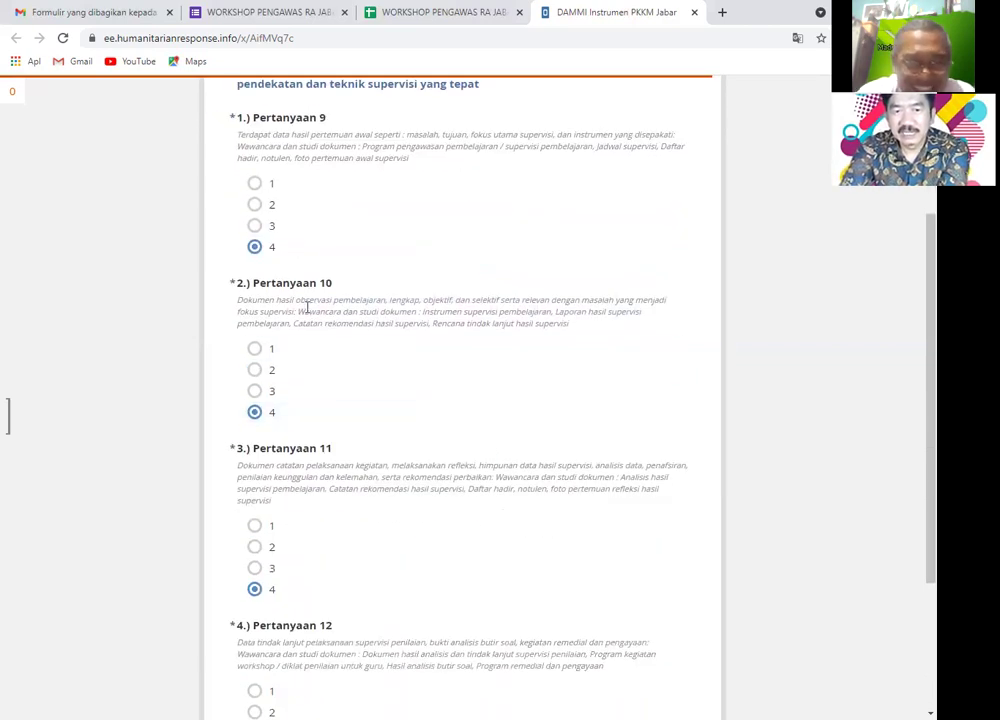
scroll(350, 276, up, 2)
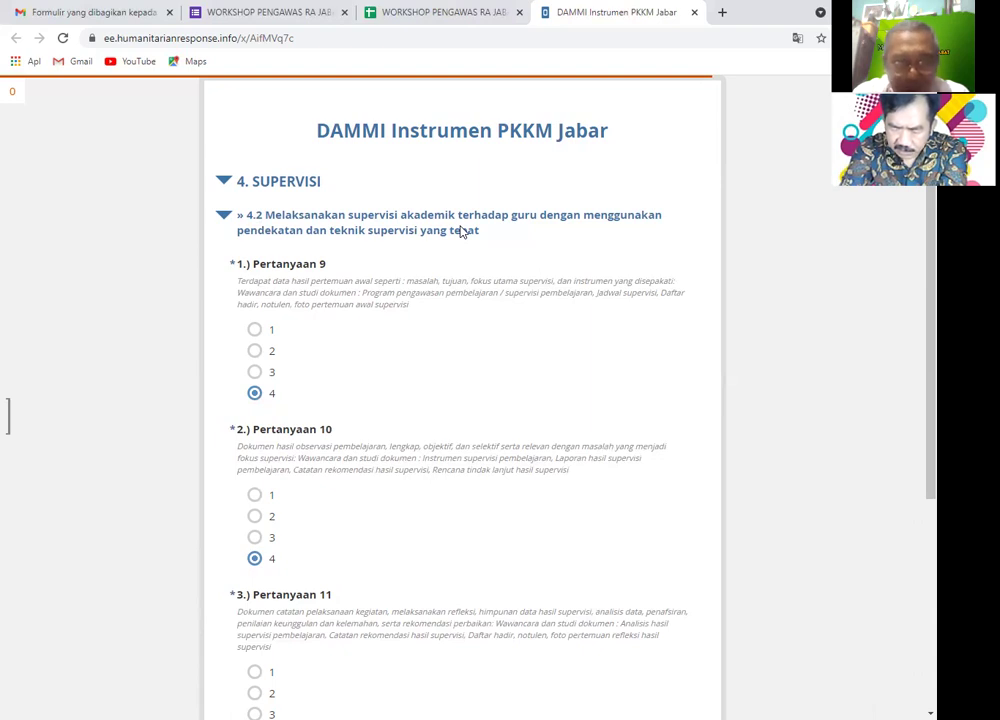
scroll(454, 339, down, 3)
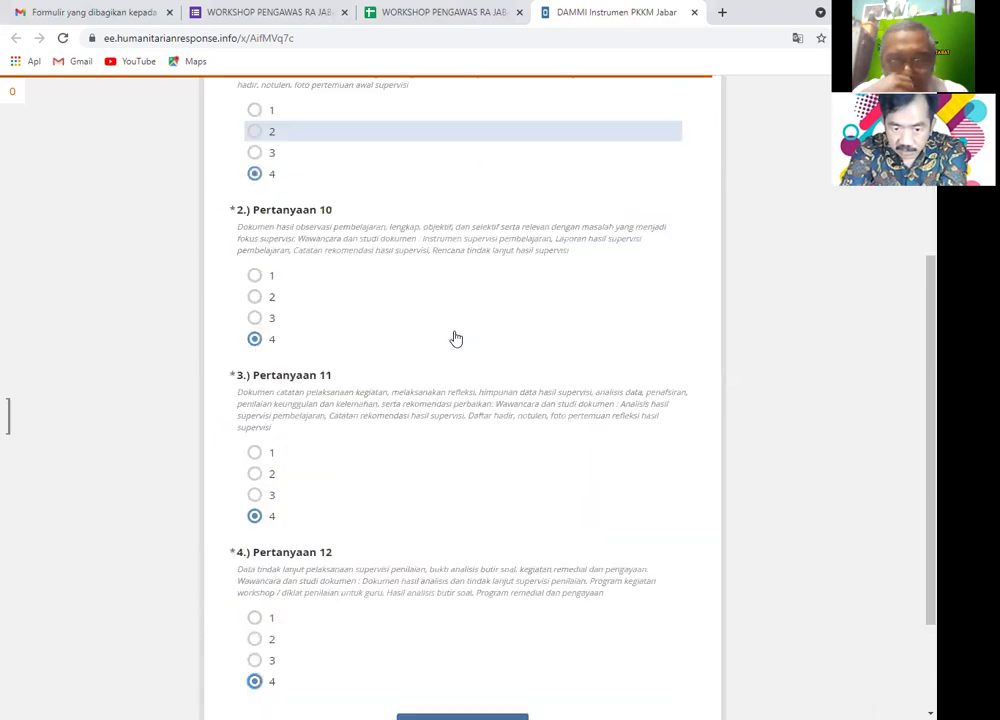
scroll(456, 339, down, 1)
scroll(455, 332, up, 2)
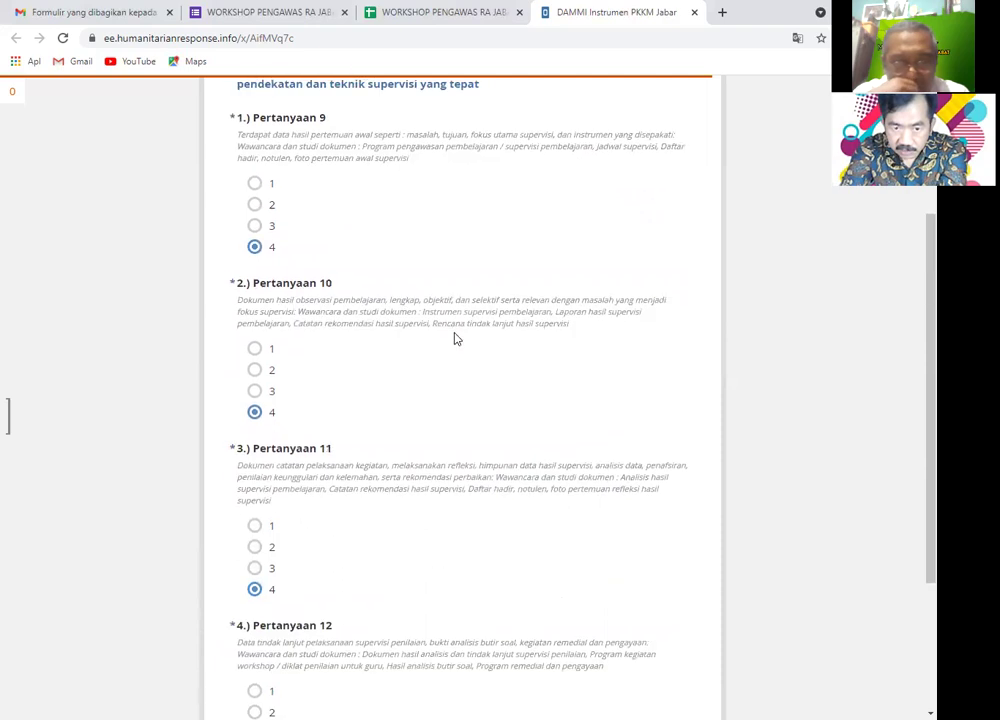
scroll(455, 339, down, 2)
scroll(455, 336, down, 1)
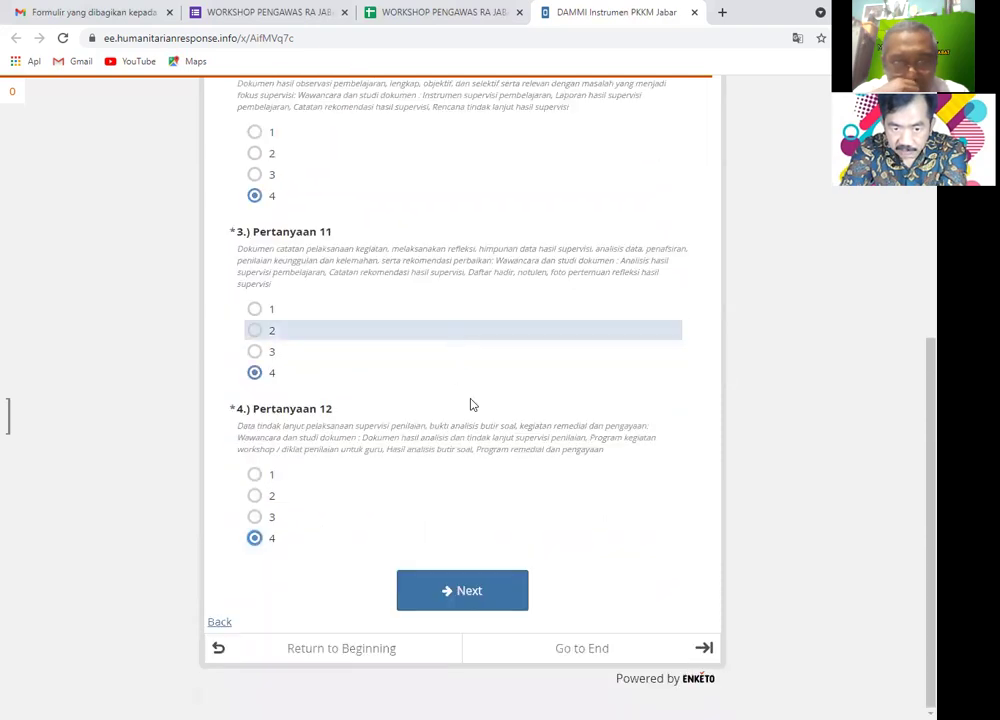
- Open section 4.3 and scroll through the unanswered Pertanyaan 13 to 16
click(507, 598)
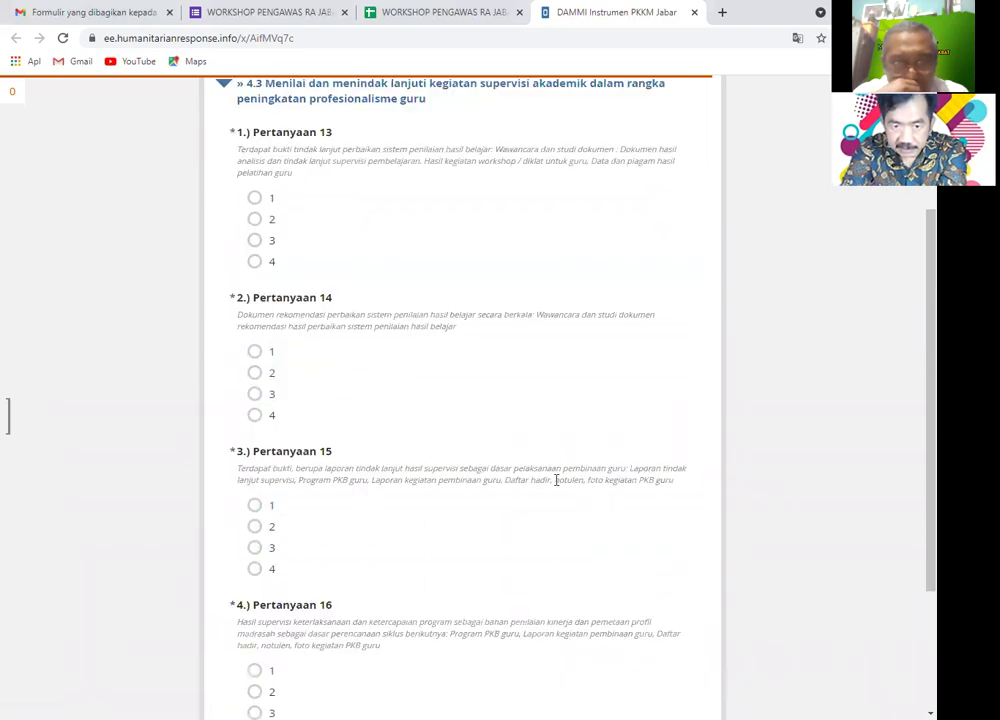
scroll(556, 480, up, 3)
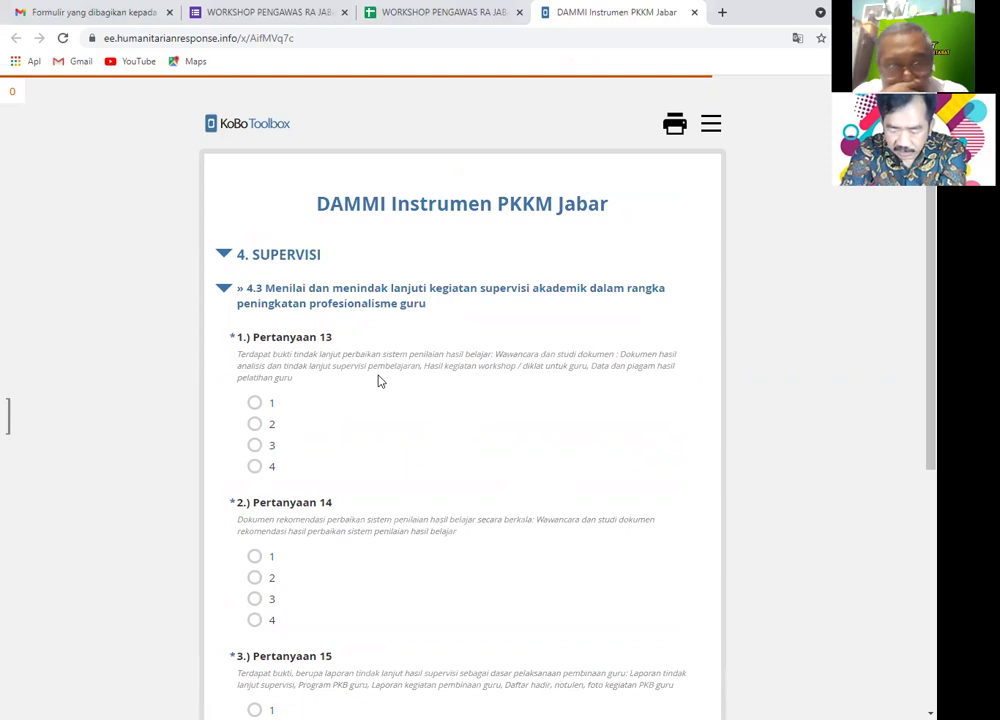
scroll(379, 382, down, 5)
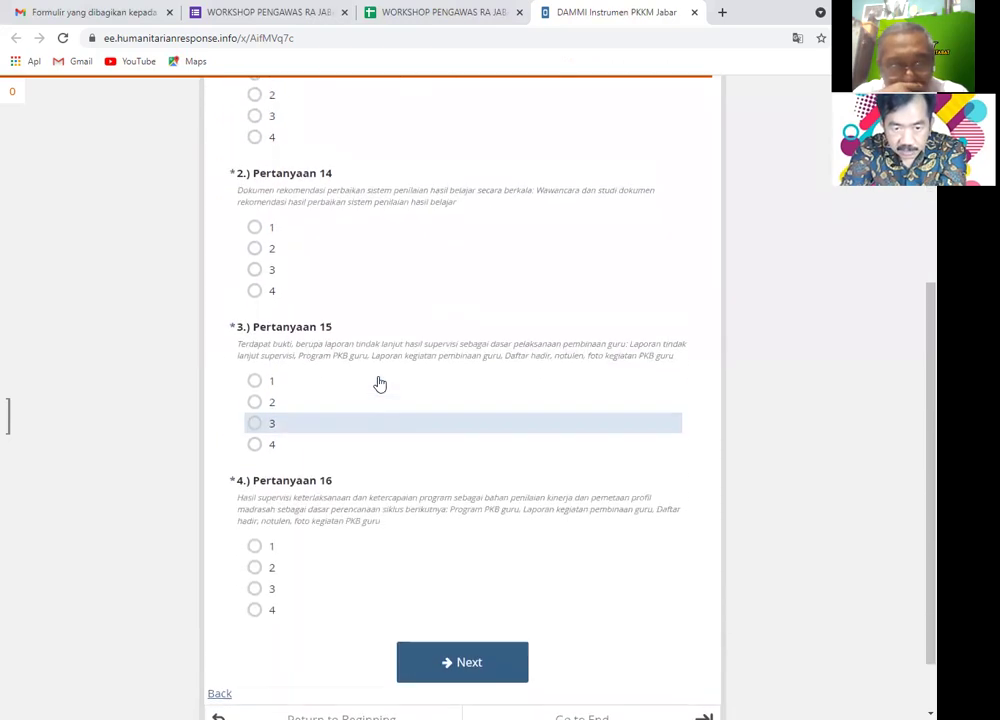
scroll(379, 382, up, 2)
scroll(379, 382, down, 3)
scroll(379, 385, up, 3)
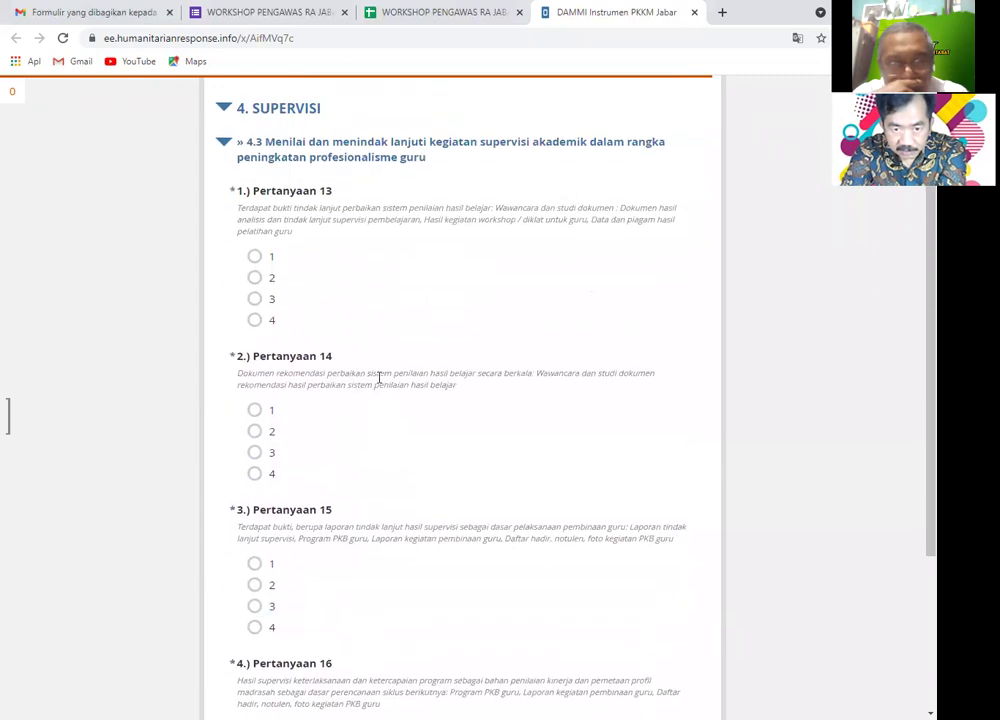
scroll(379, 380, down, 3)
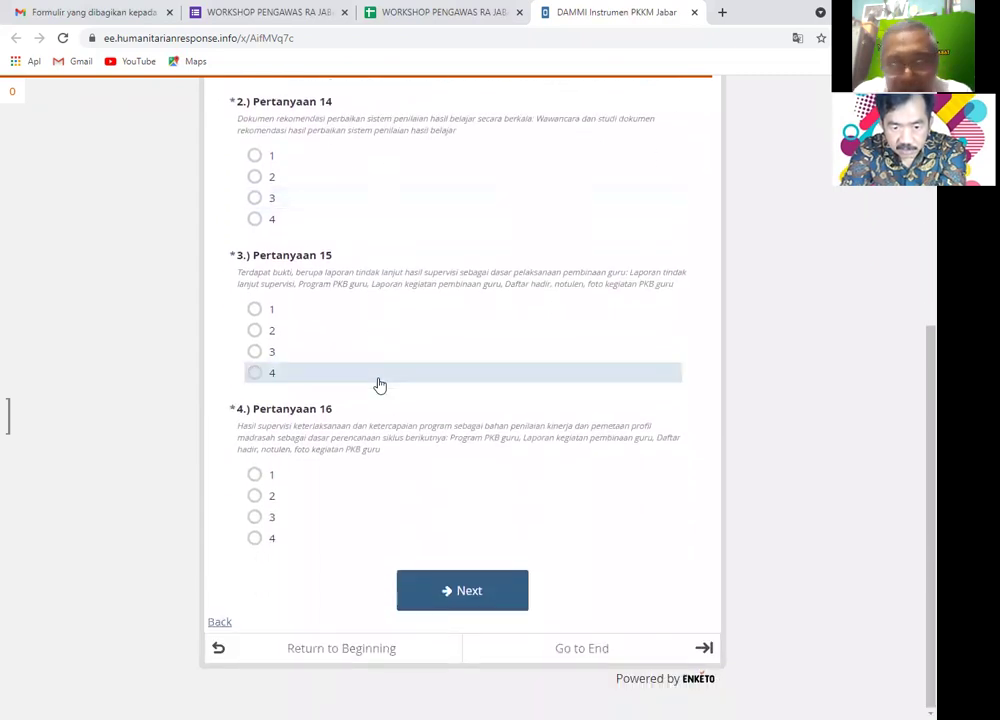
scroll(380, 385, up, 3)
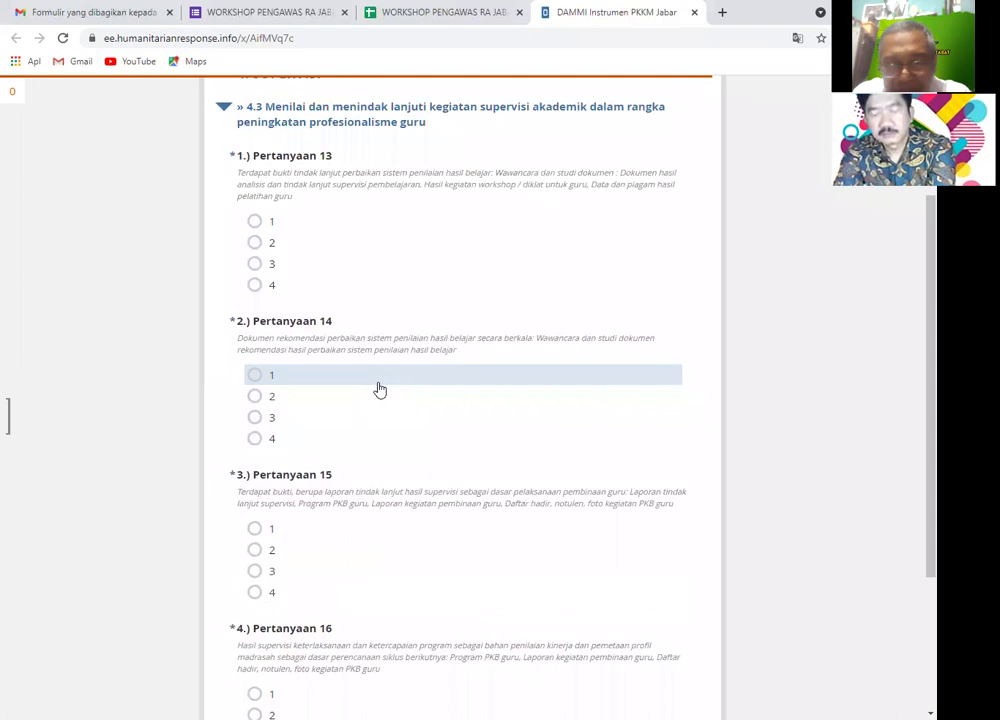
scroll(380, 389, up, 3)
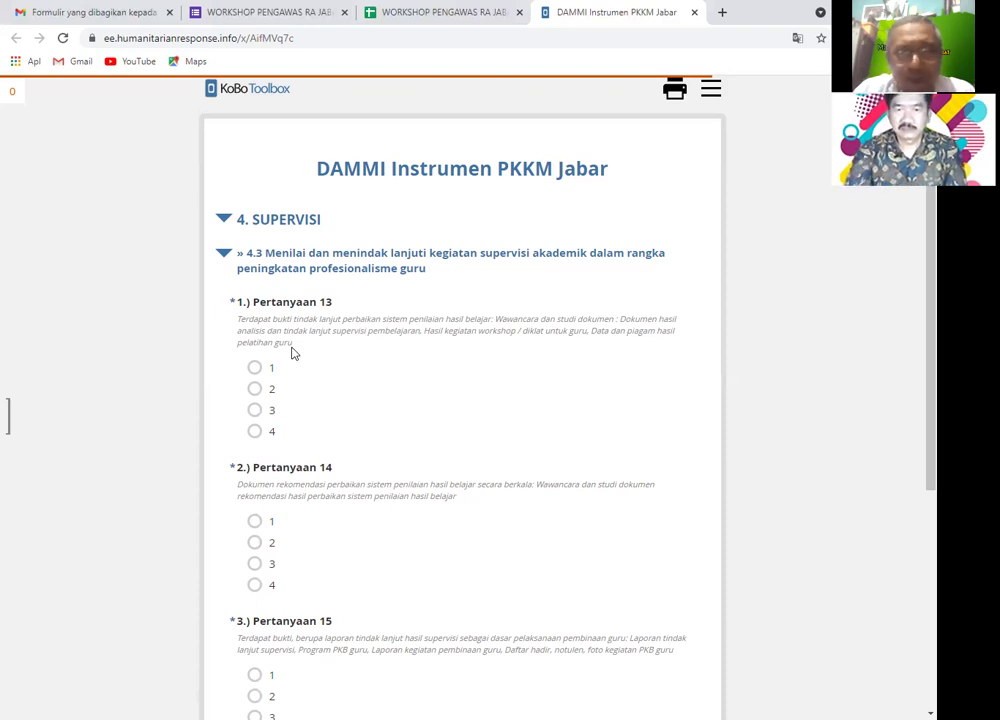
- Score Pertanyaan 13 to 16 as 4, then advance past the section total to the HASIL results
scroll(339, 386, down, 5)
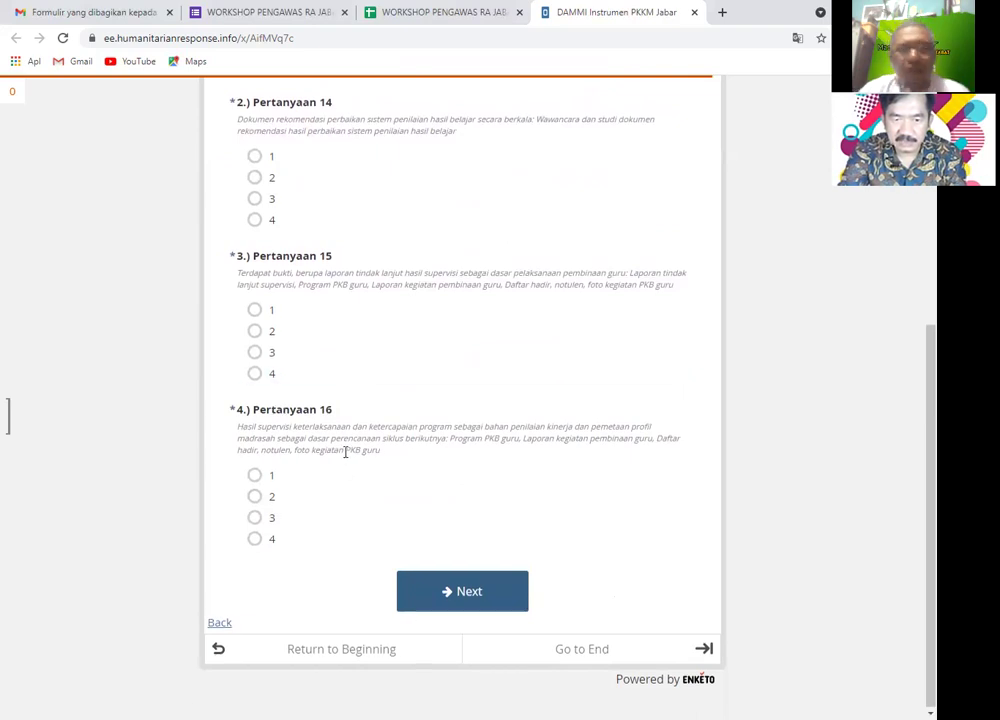
scroll(344, 452, up, 3)
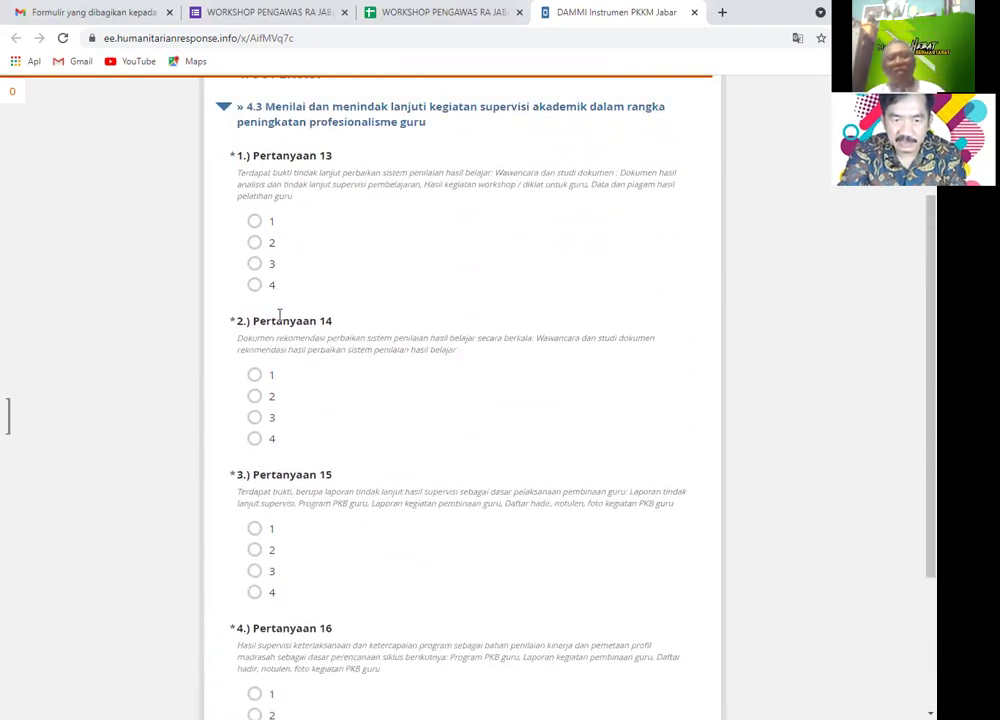
click(256, 439)
scroll(249, 366, down, 3)
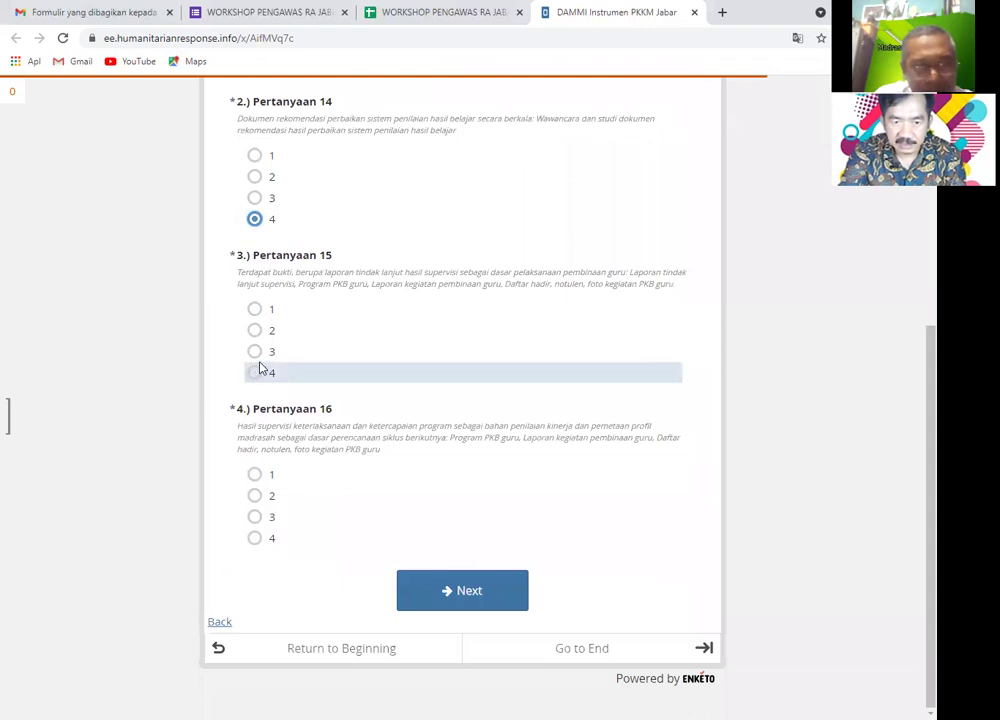
click(255, 374)
click(260, 541)
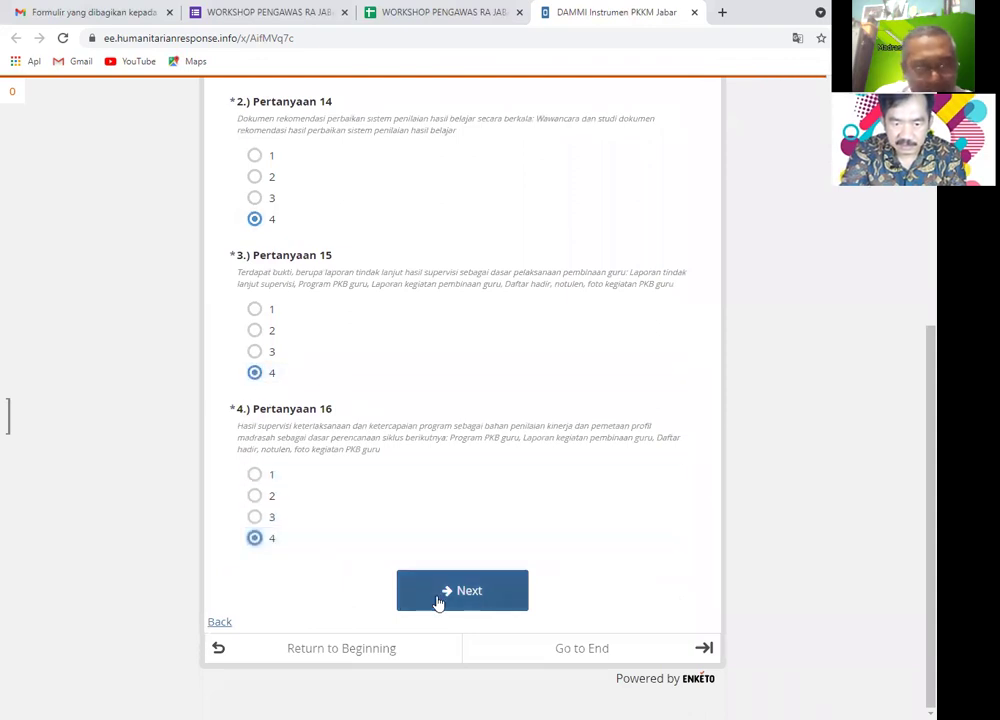
click(440, 598)
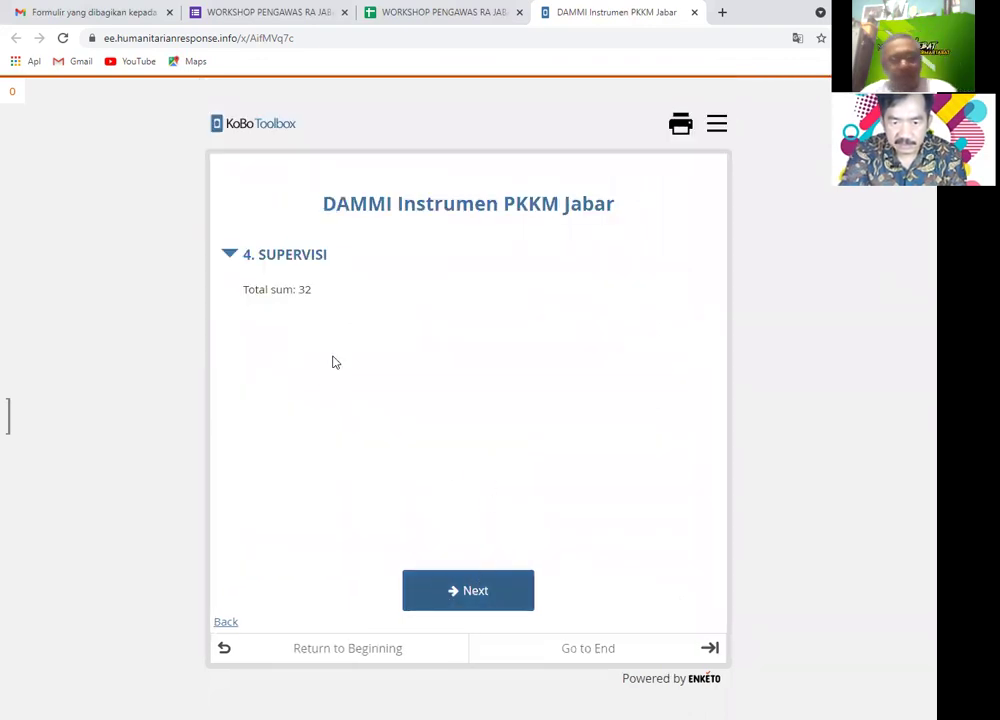
click(493, 593)
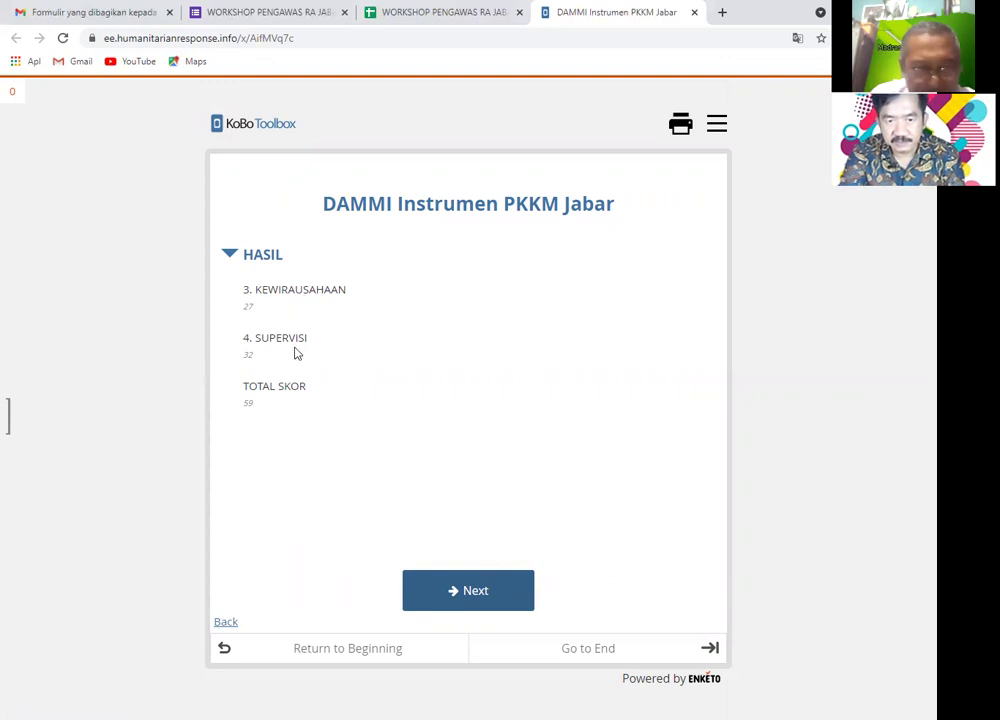
- Leave the HASIL page (TOTAL SKOR 59) for the empty PENUTUP closing page
click(480, 607)
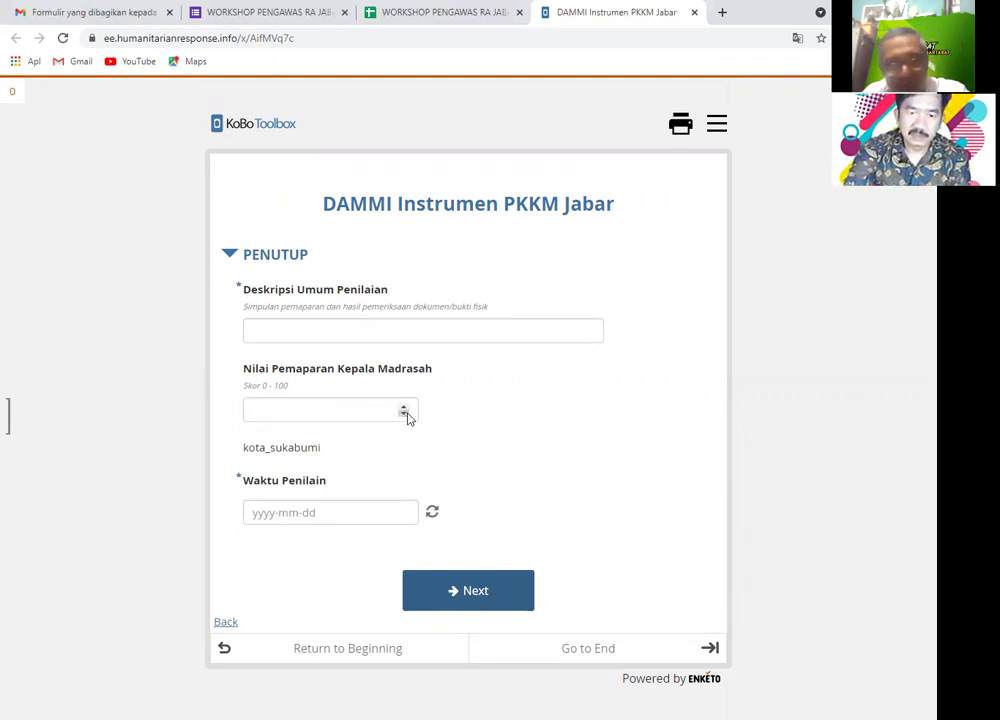
- Enter CUKUP BAIK as the Deskripsi Umum Penilaian answer on the PENUTUP page
click(331, 330)
text(CU)
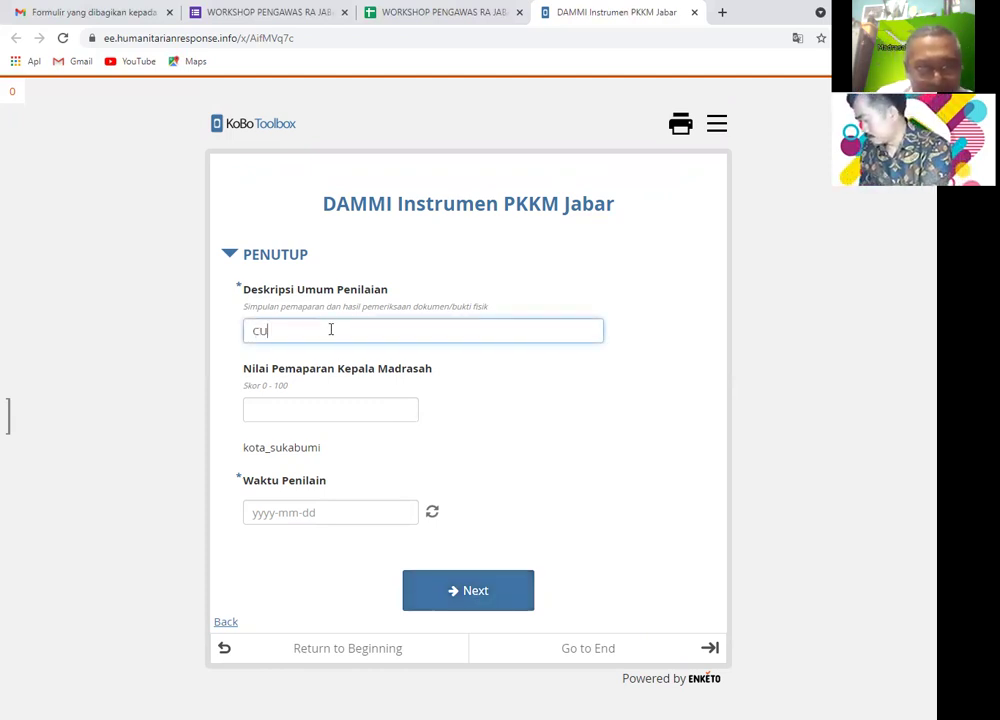
text(KUP BAIK)
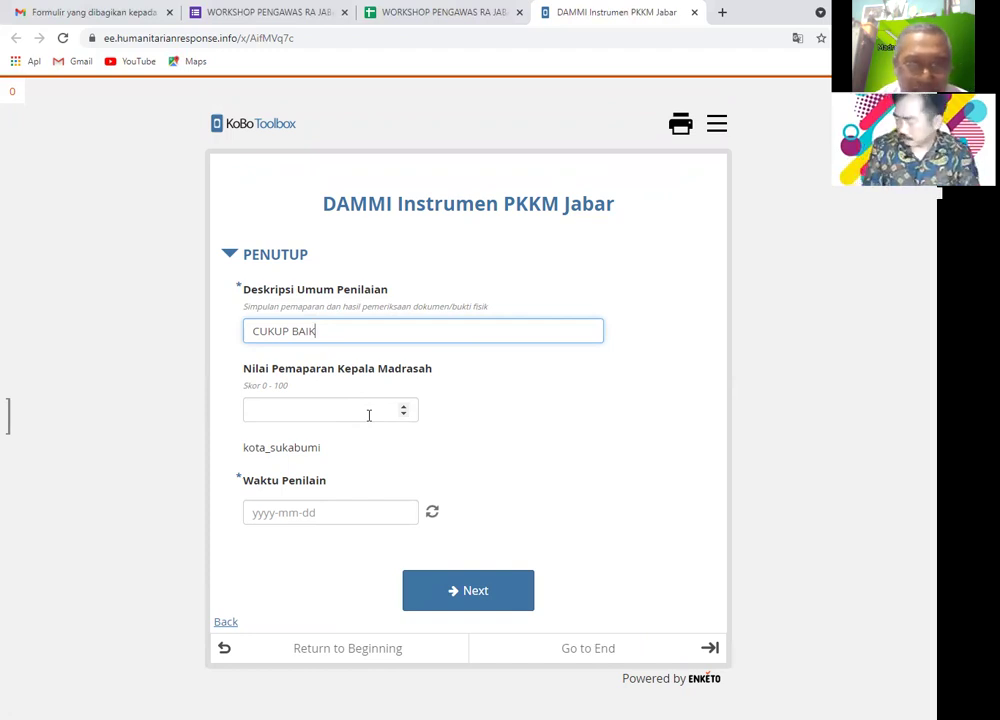
click(369, 413)
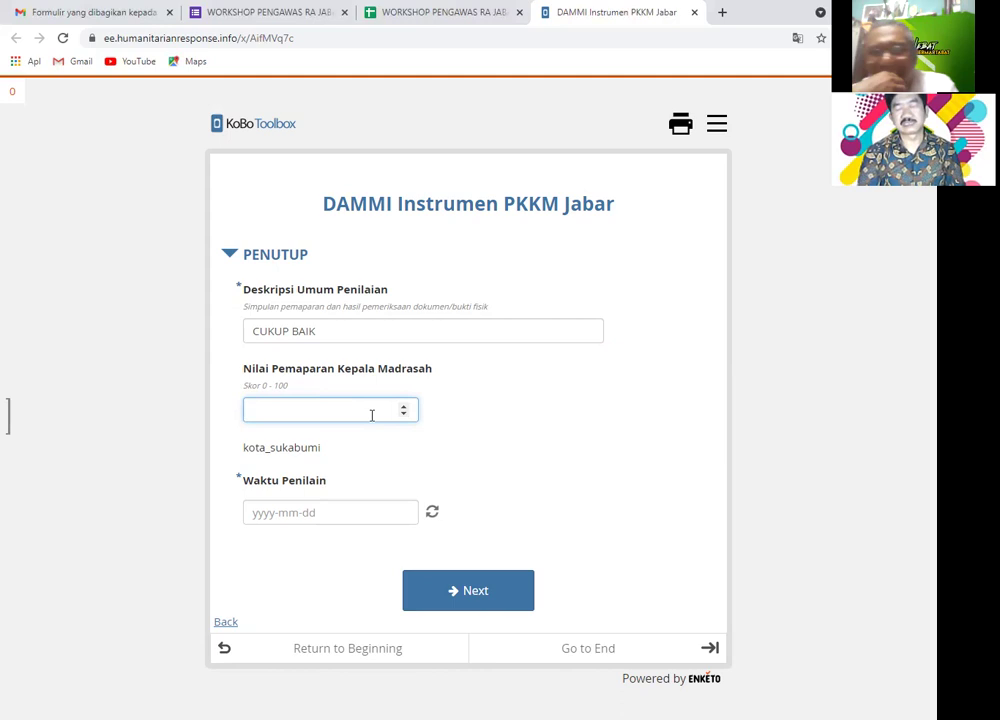
- Enter 89 as the Nilai Pemaparan Kepala Madrasah score
text(89)
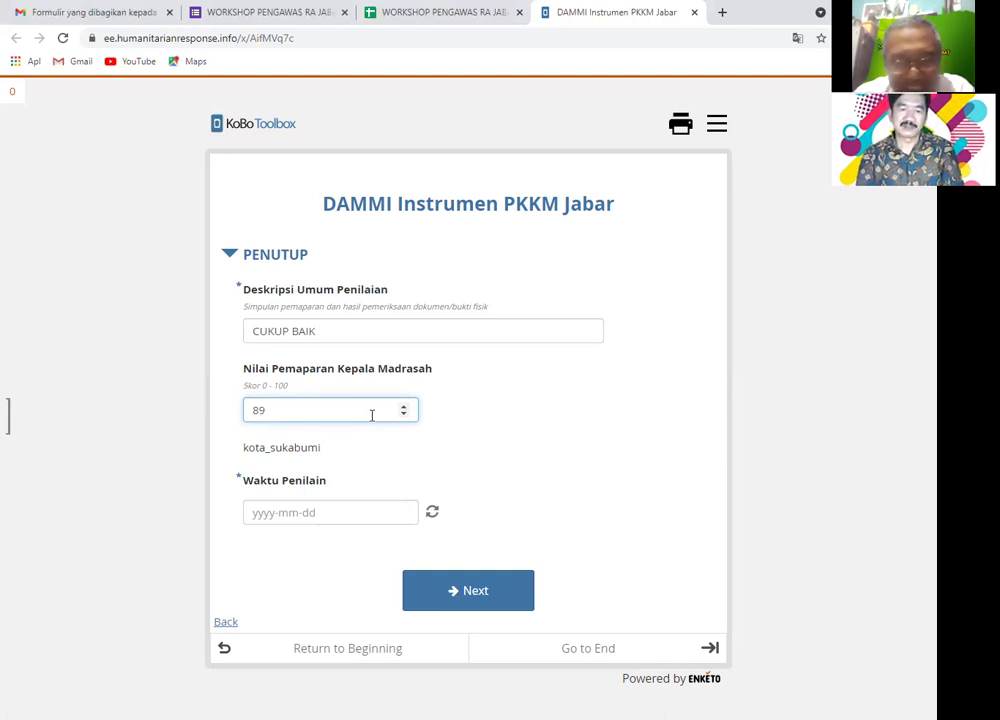
- Set Waktu Penilain to 2021-09-17, pass both signature pages, and bring up the print preview
click(286, 512)
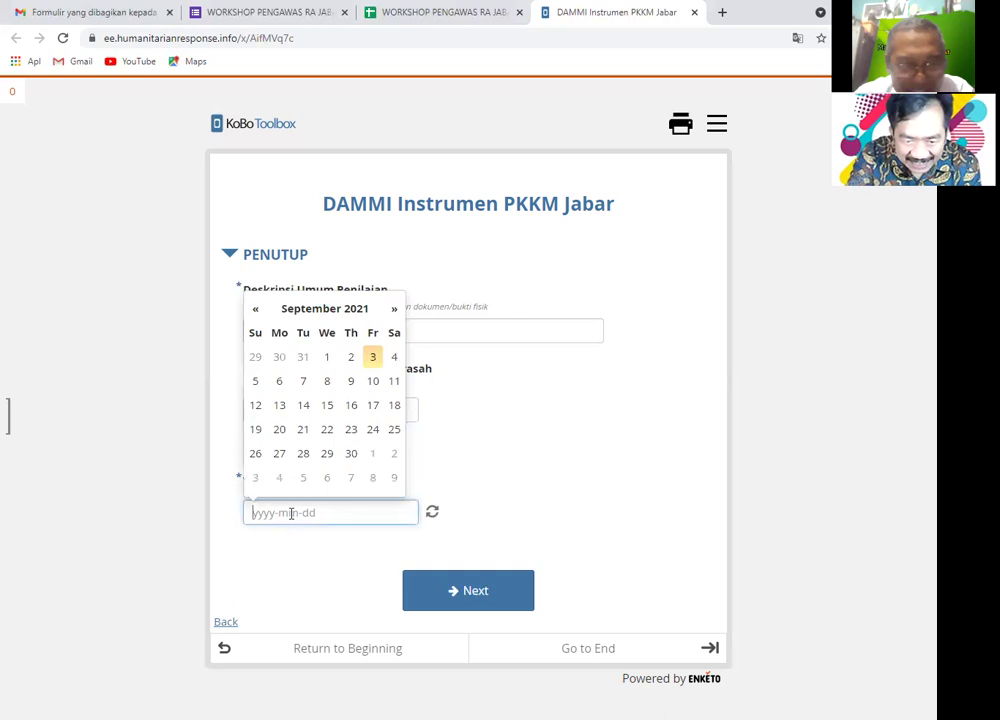
click(371, 409)
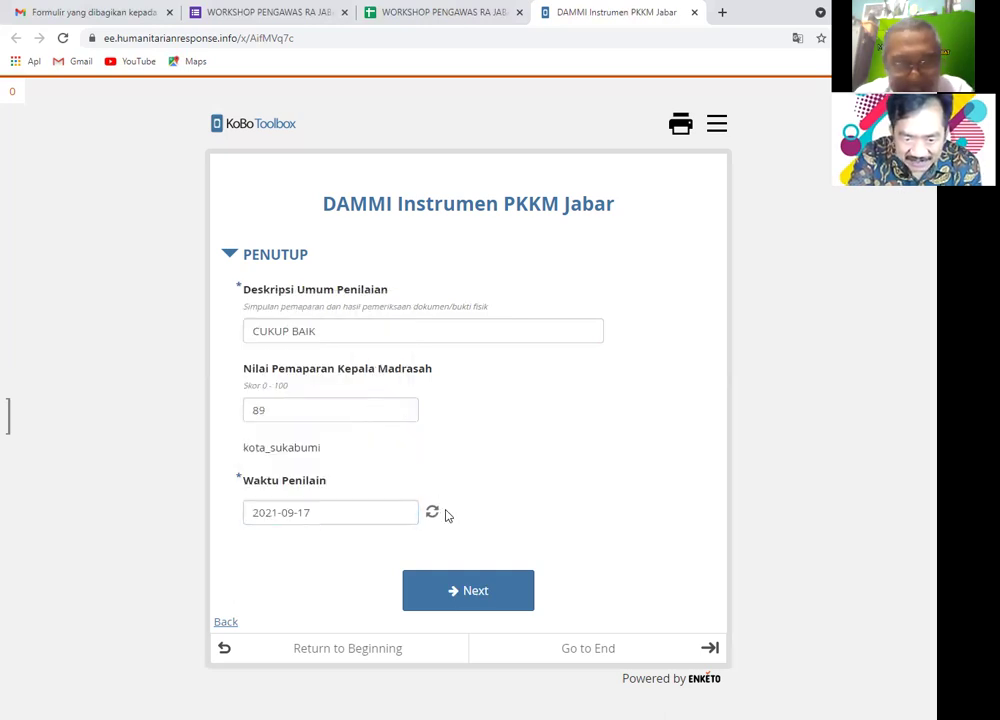
click(493, 595)
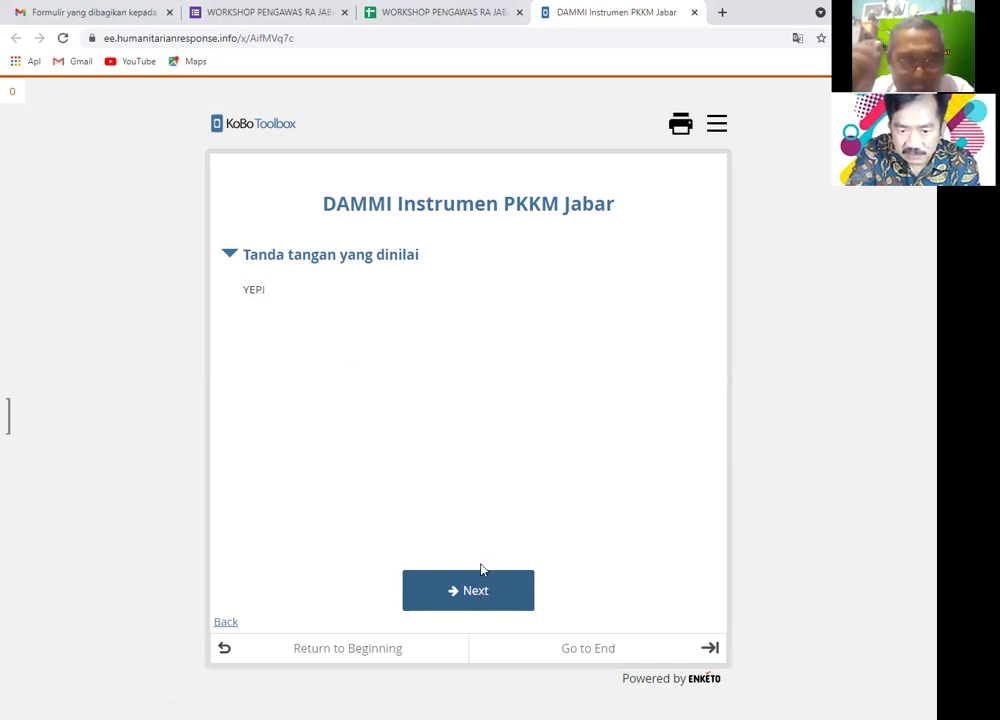
click(489, 591)
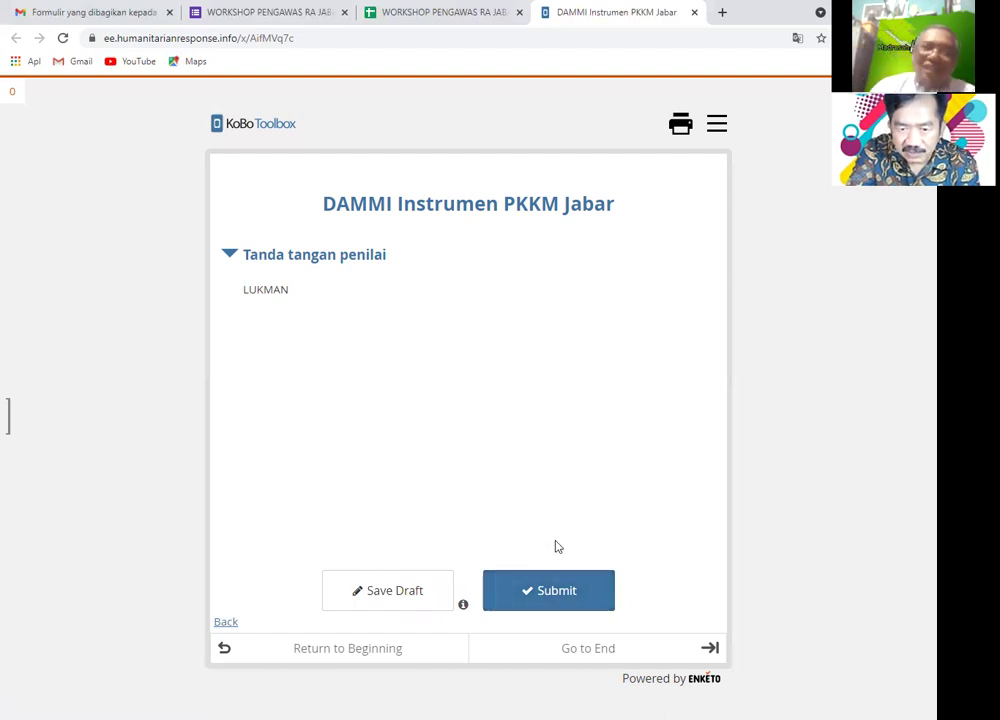
click(686, 129)
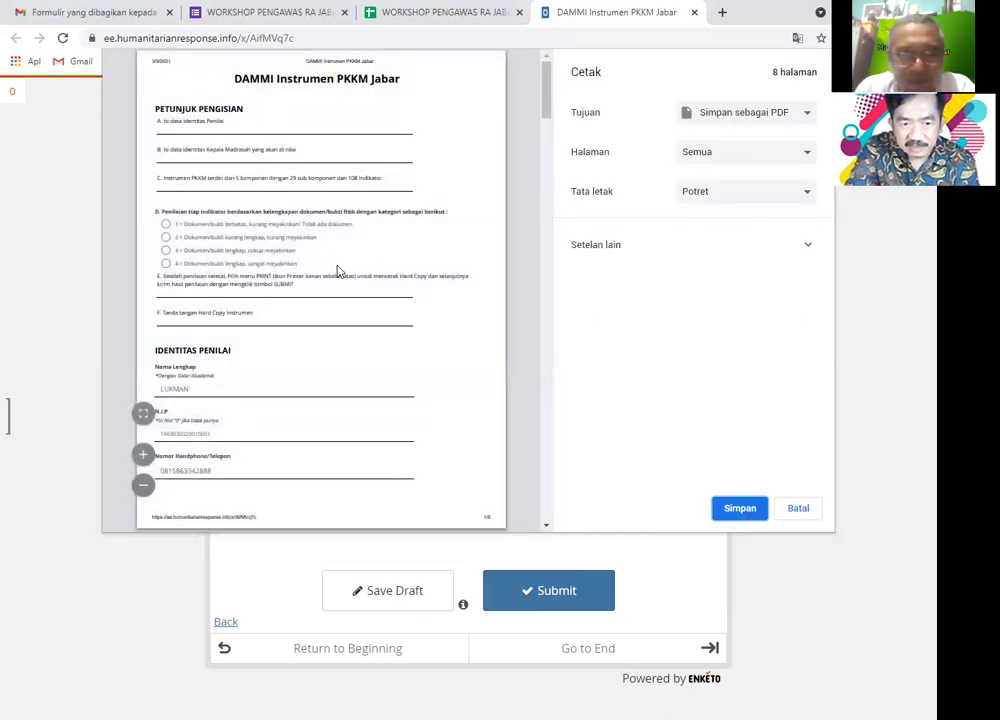
- Scroll the print preview to page 7 showing HASIL totals 27, 32, 59 and the PENUTUP answers
scroll(338, 271, down, 5)
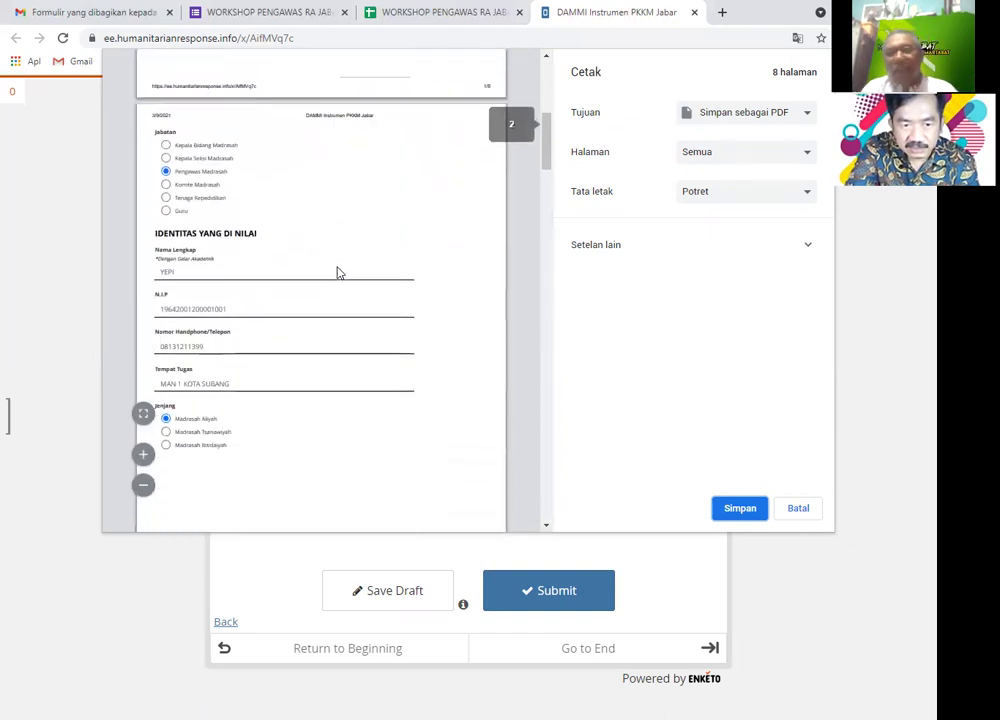
scroll(300, 266, down, 2)
scroll(217, 246, down, 4)
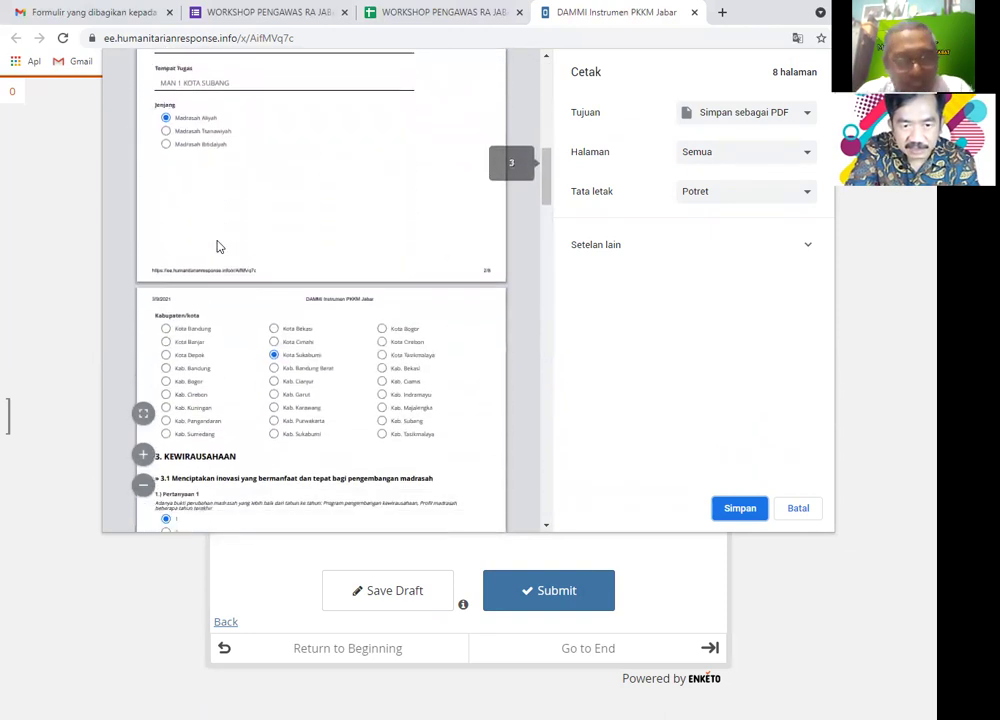
scroll(219, 246, down, 4)
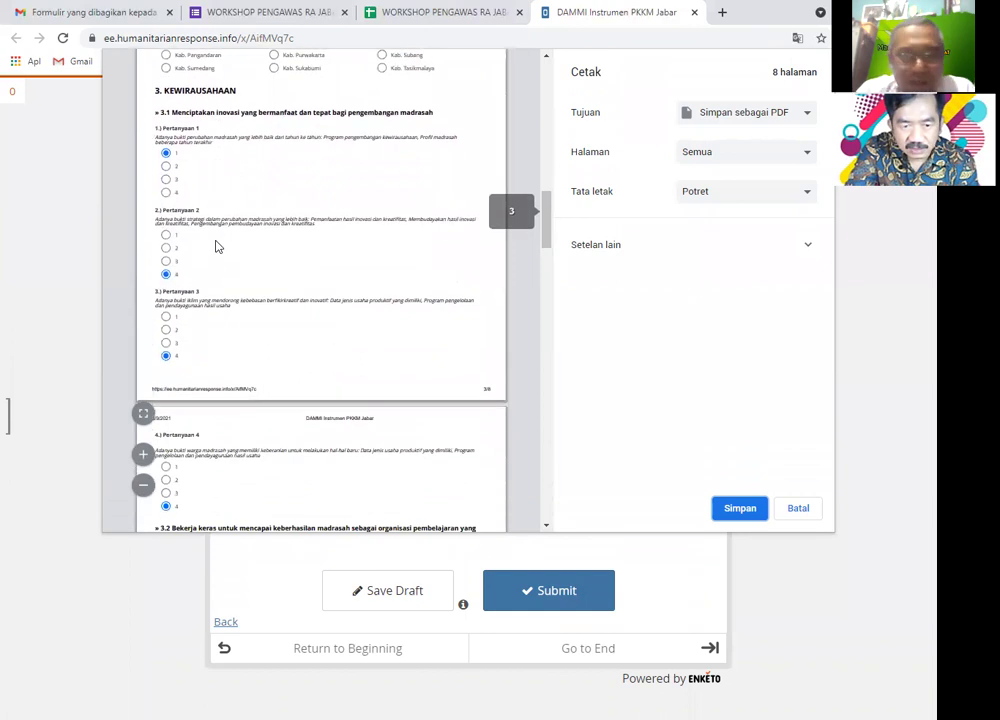
scroll(217, 246, down, 6)
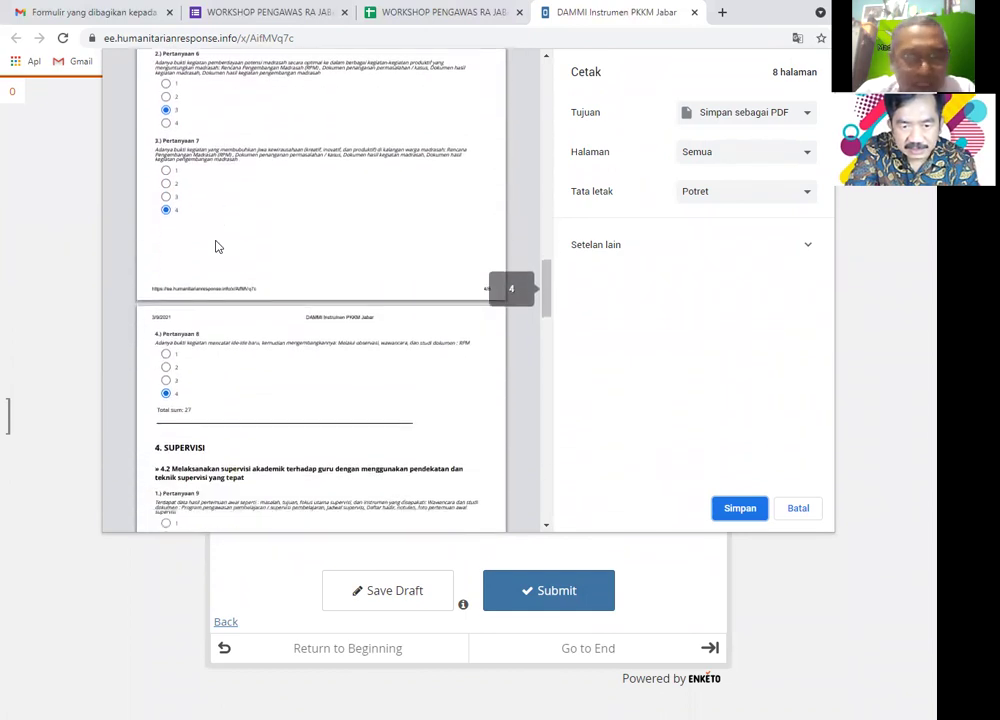
scroll(217, 246, down, 6)
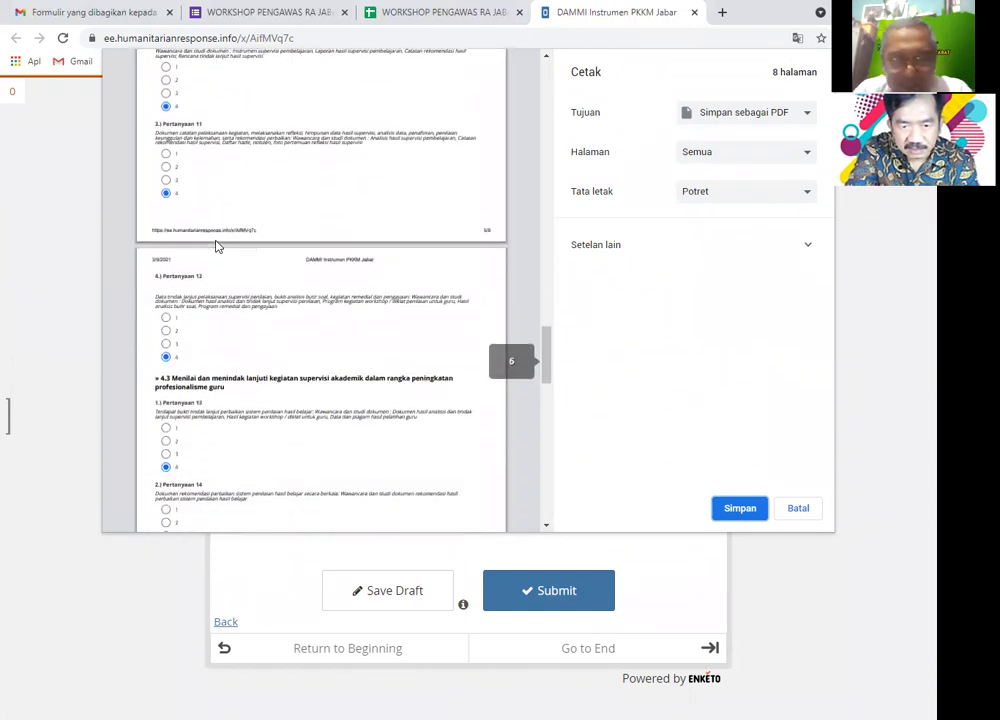
scroll(217, 246, down, 1)
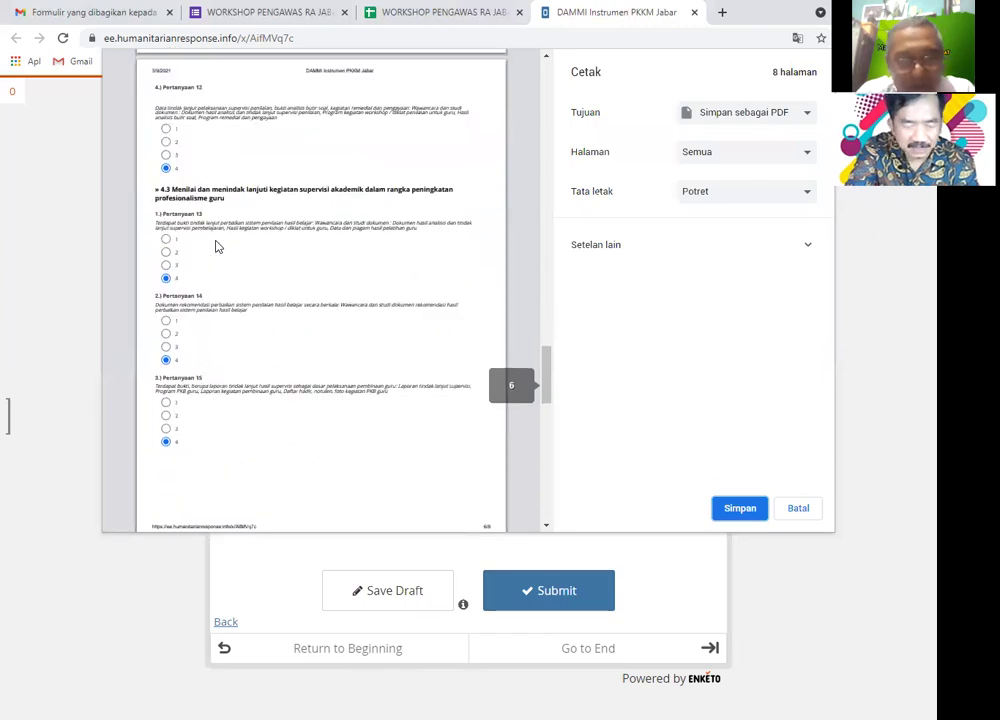
scroll(217, 246, down, 5)
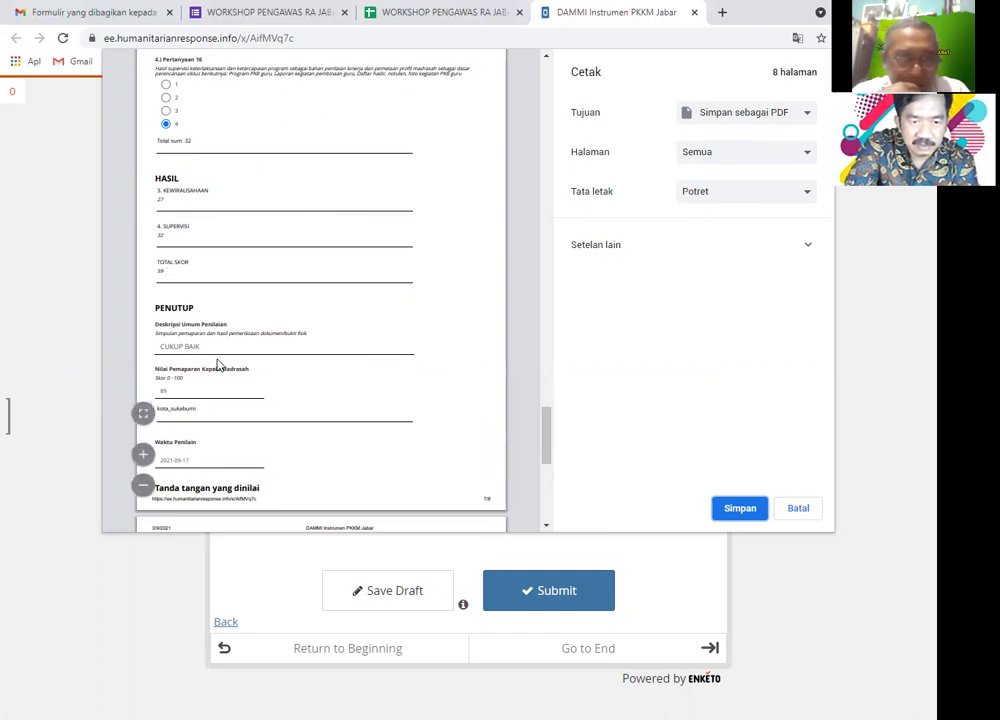
scroll(218, 365, down, 1)
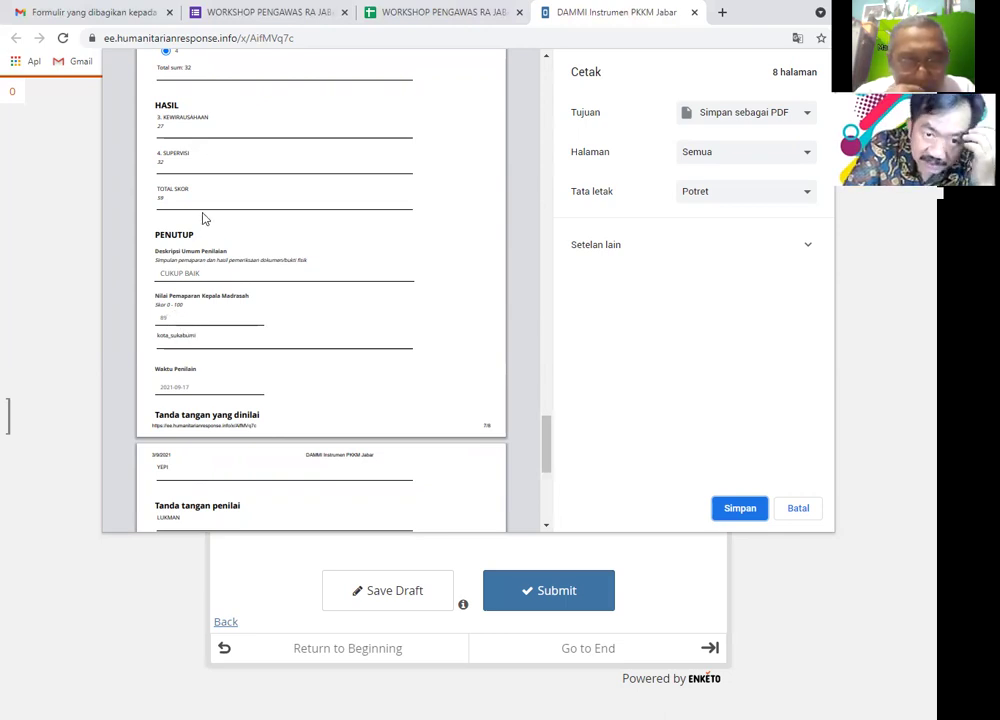
scroll(195, 237, up, 1)
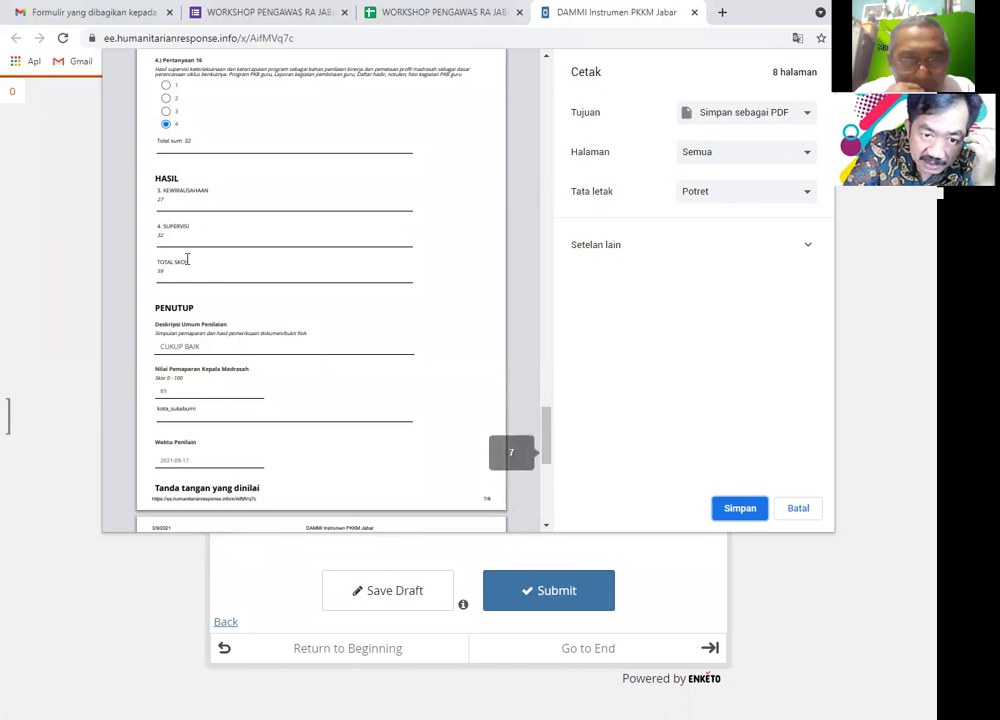
scroll(188, 258, up, 5)
scroll(188, 258, up, 1)
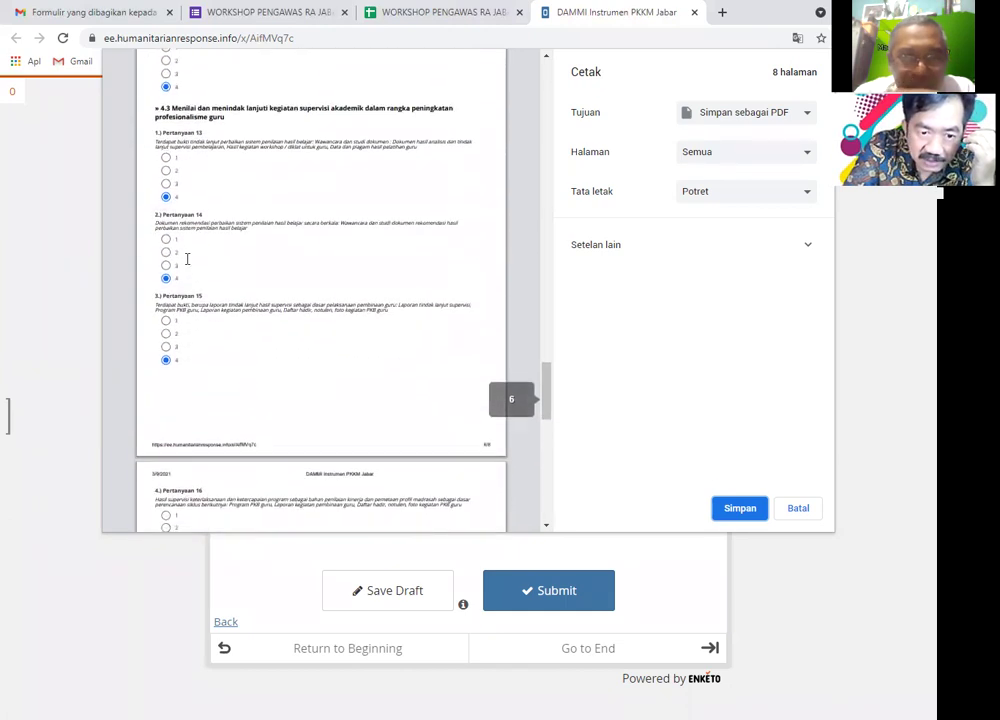
scroll(188, 260, down, 5)
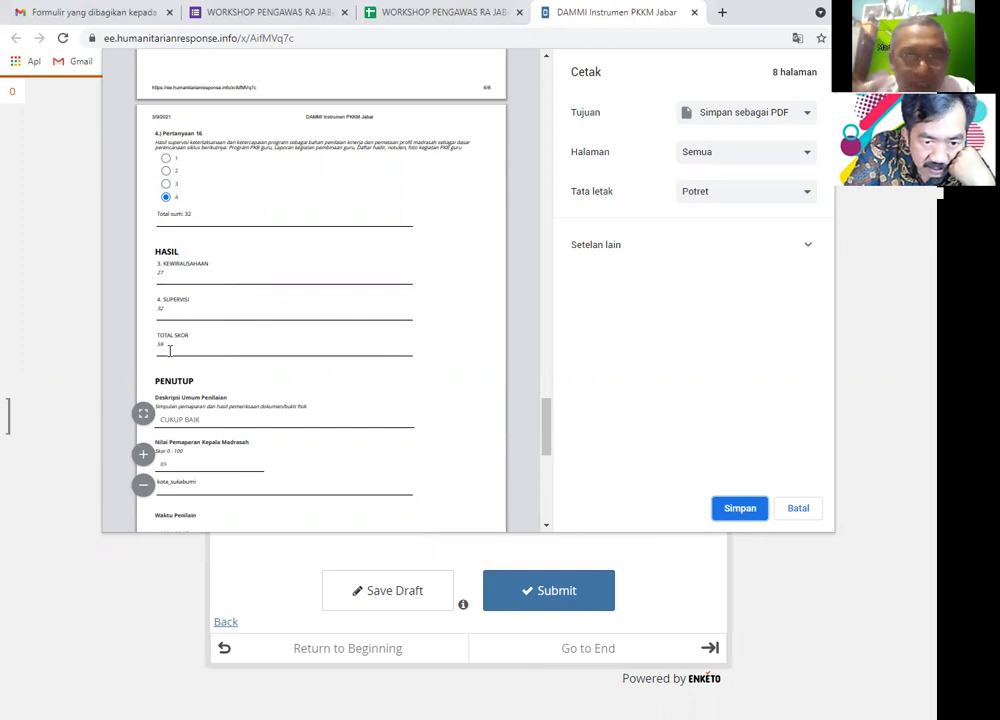
scroll(170, 350, up, 4)
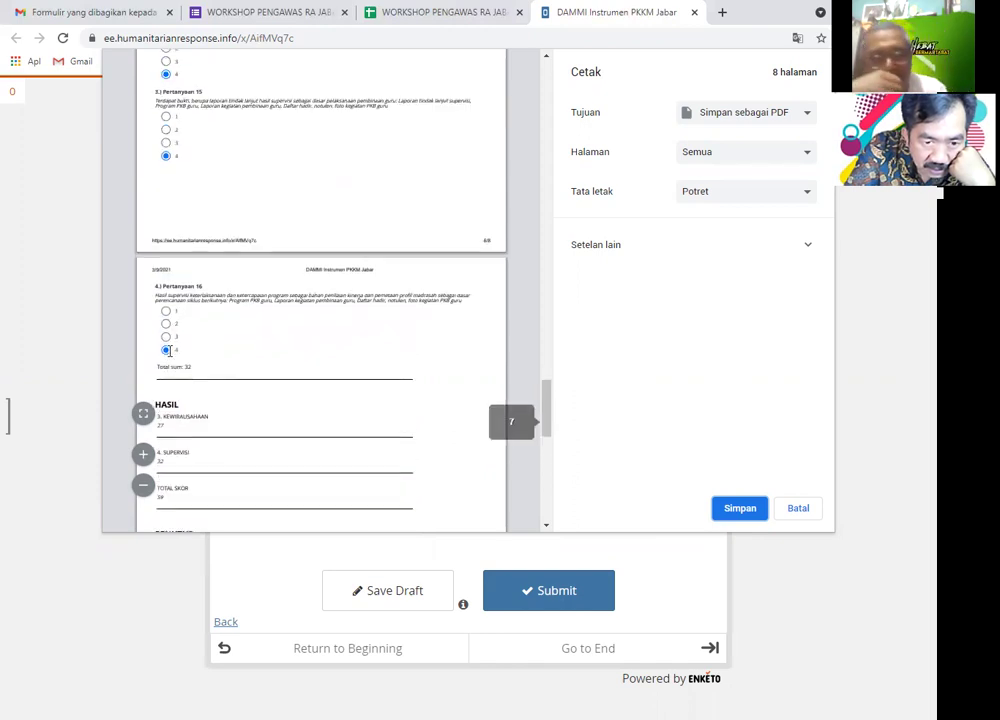
scroll(168, 350, up, 6)
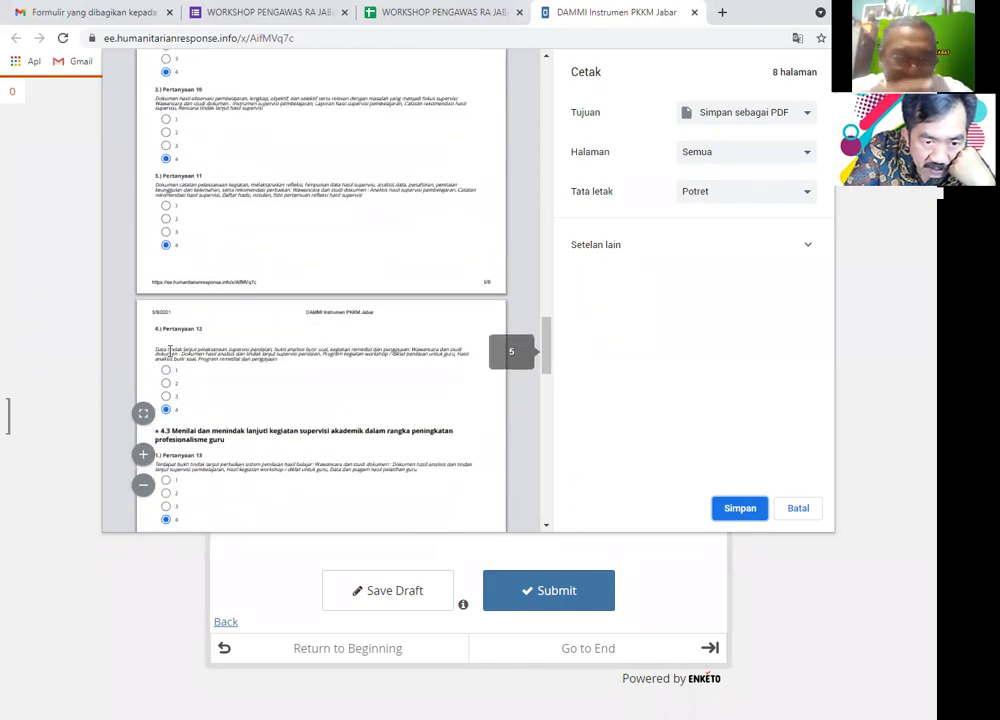
scroll(170, 352, up, 5)
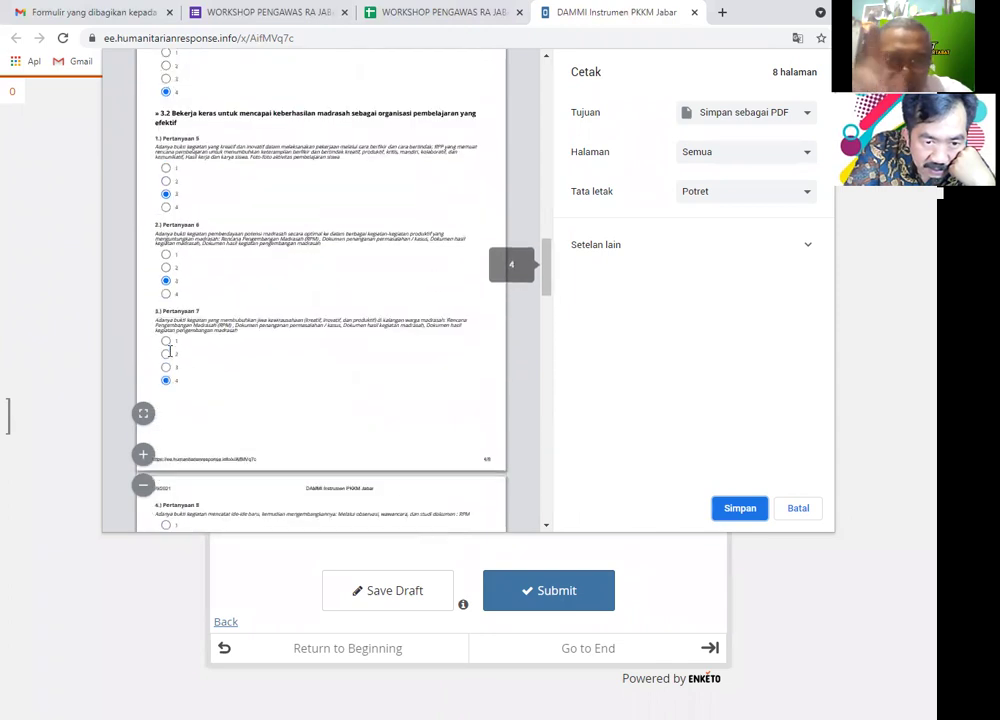
scroll(170, 350, up, 3)
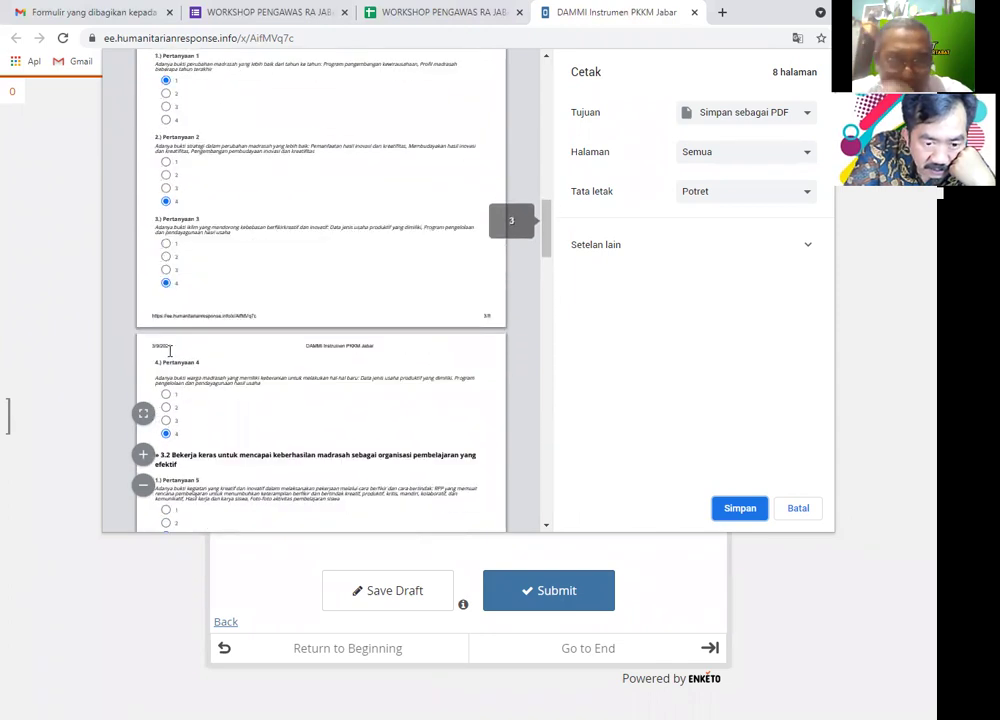
scroll(170, 350, down, 10)
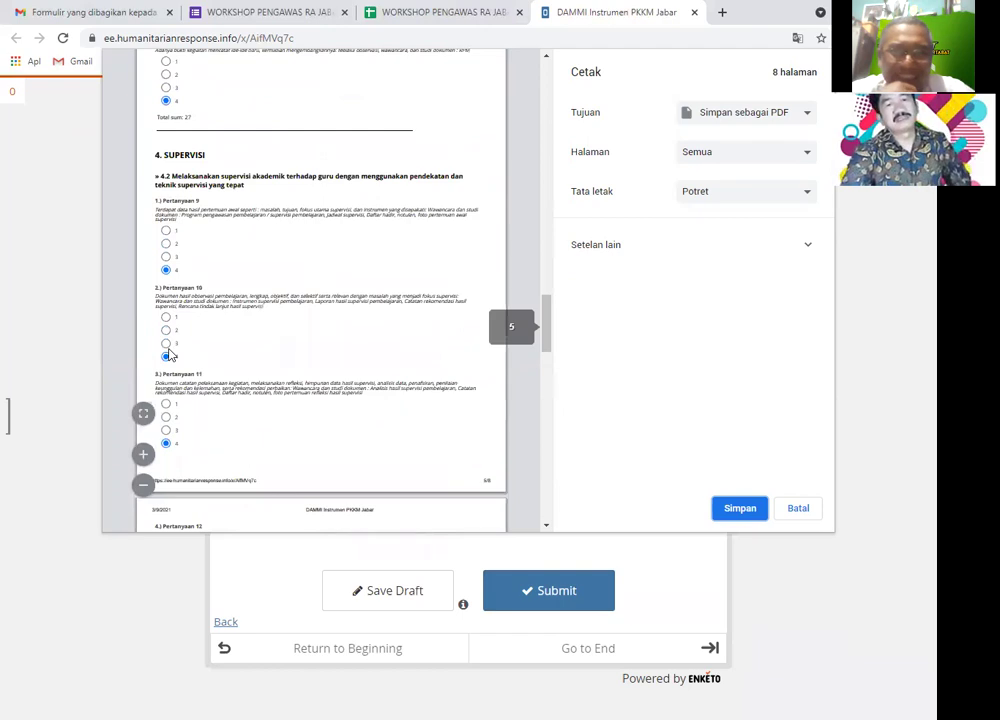